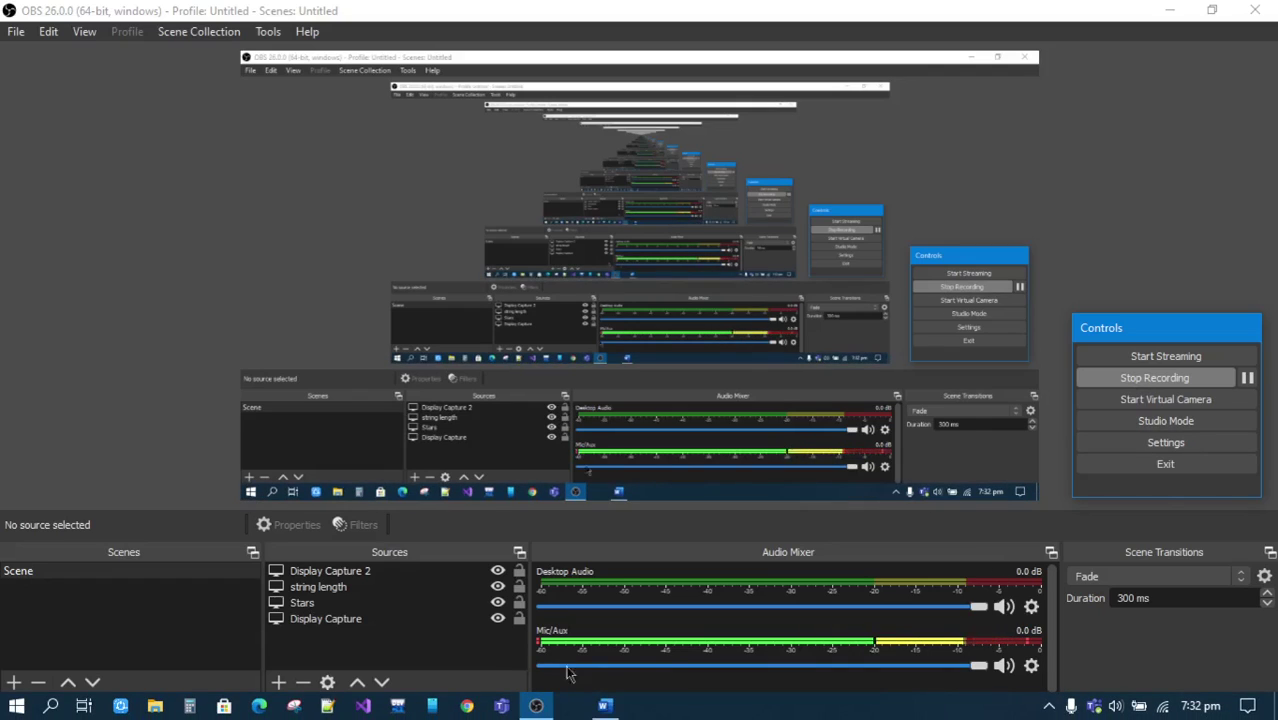
# Step: Bring the Word document Document4 to the front from the taskbar
pyautogui.click(612, 708)
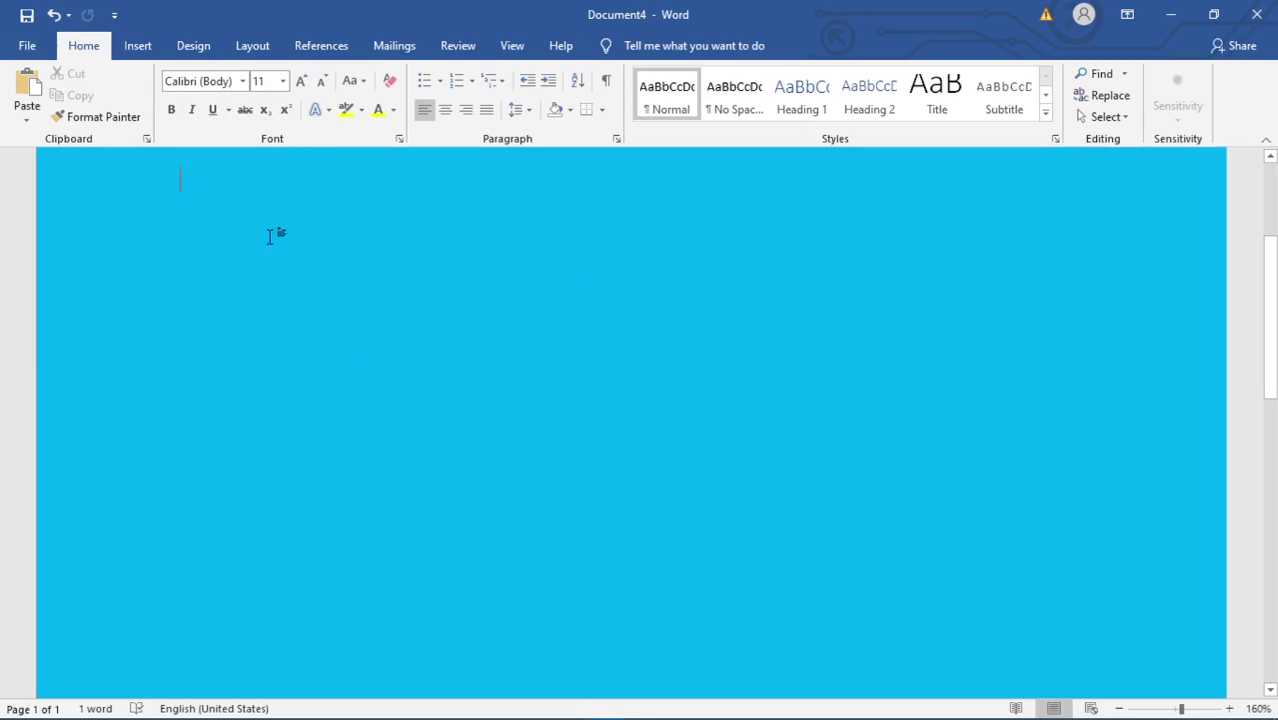
# Step: Change the page background colour from light blue to yellow
pyautogui.click(195, 50)
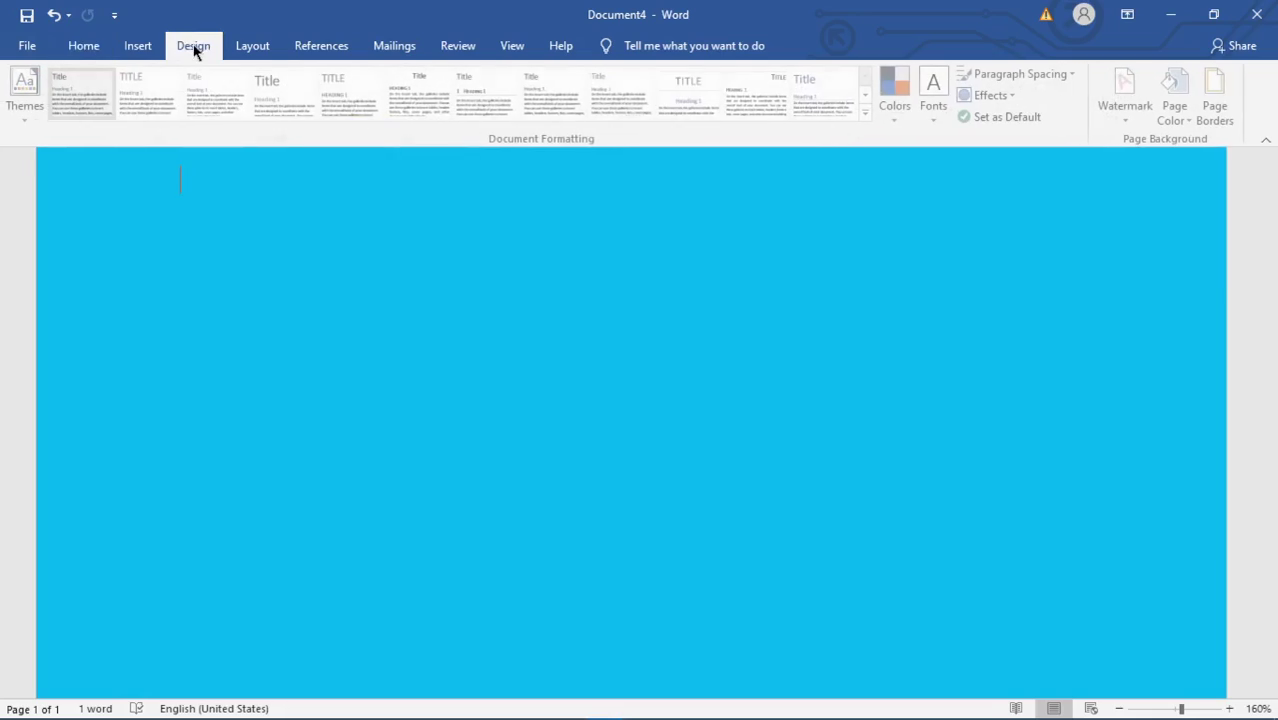
pyautogui.click(1175, 118)
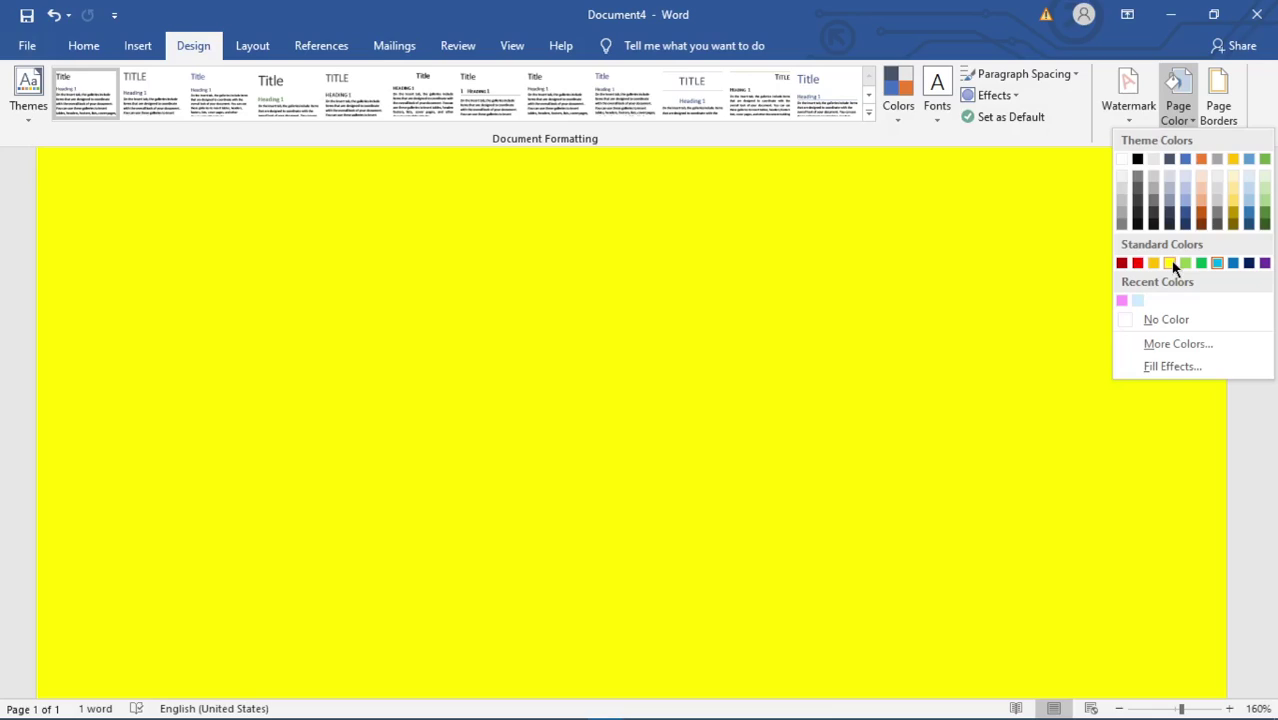
pyautogui.click(1170, 264)
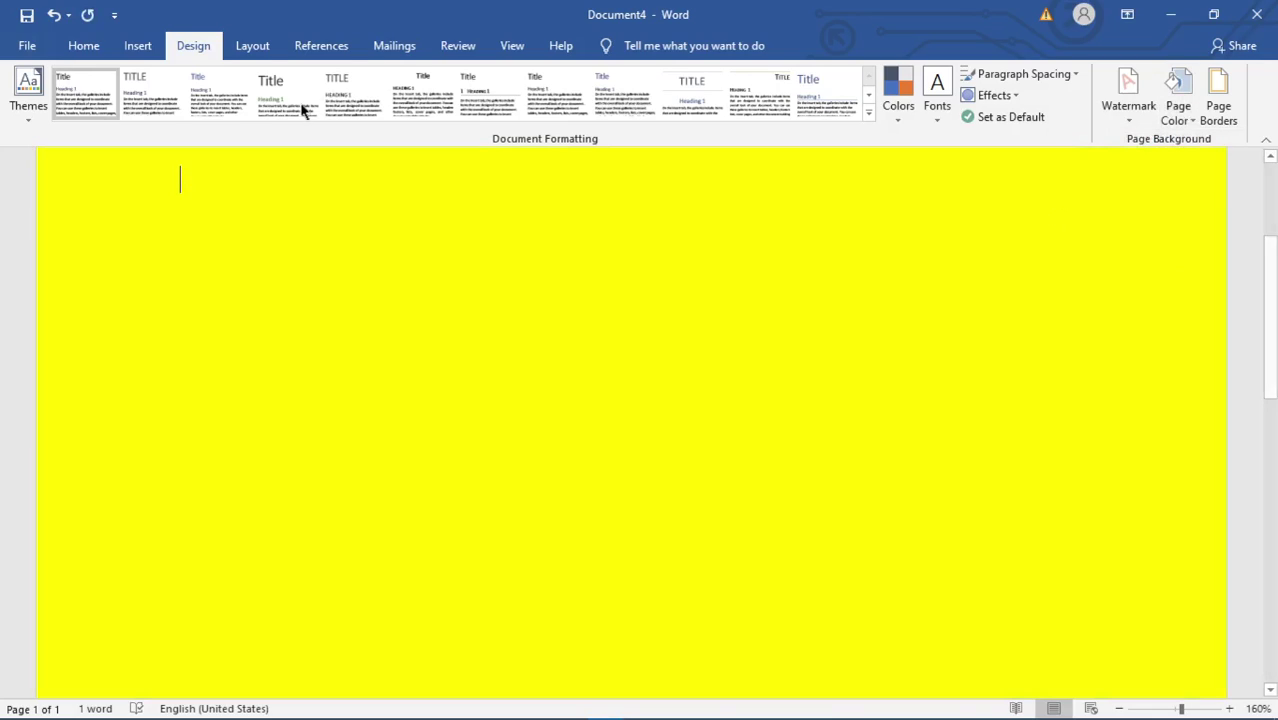
# Step: Set the font colour to red
pyautogui.click(84, 46)
pyautogui.click(395, 110)
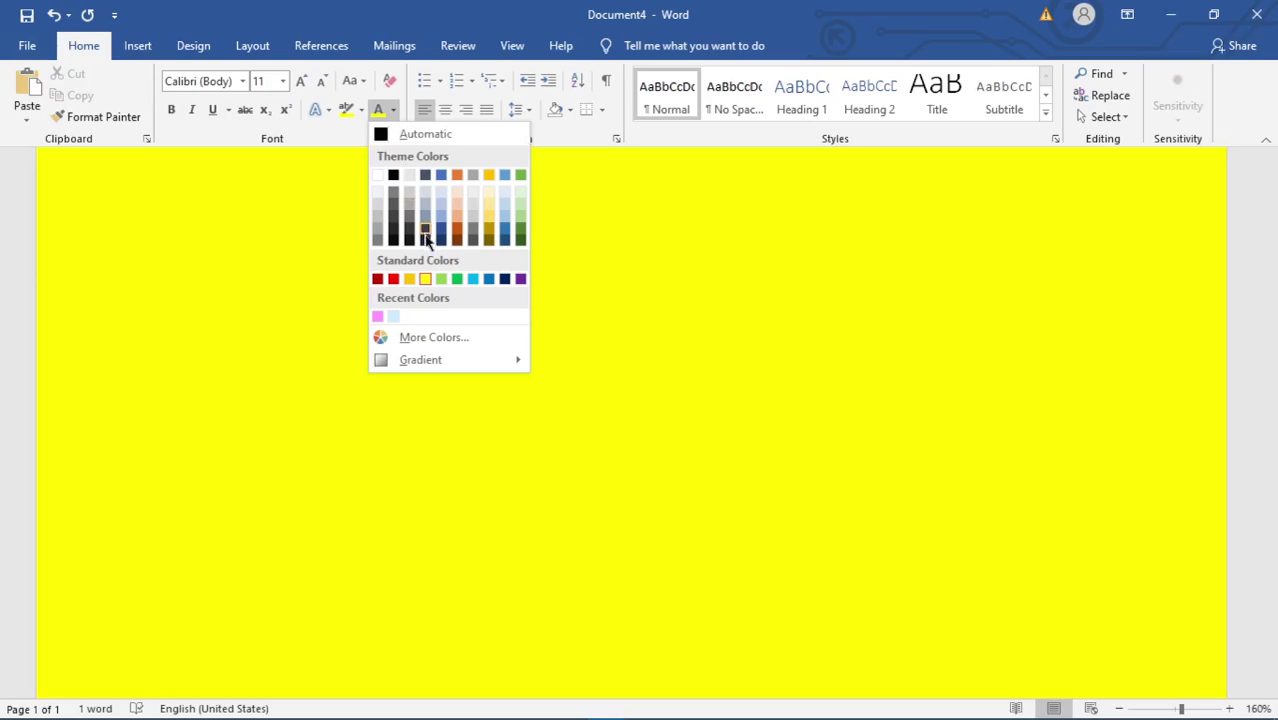
pyautogui.click(391, 279)
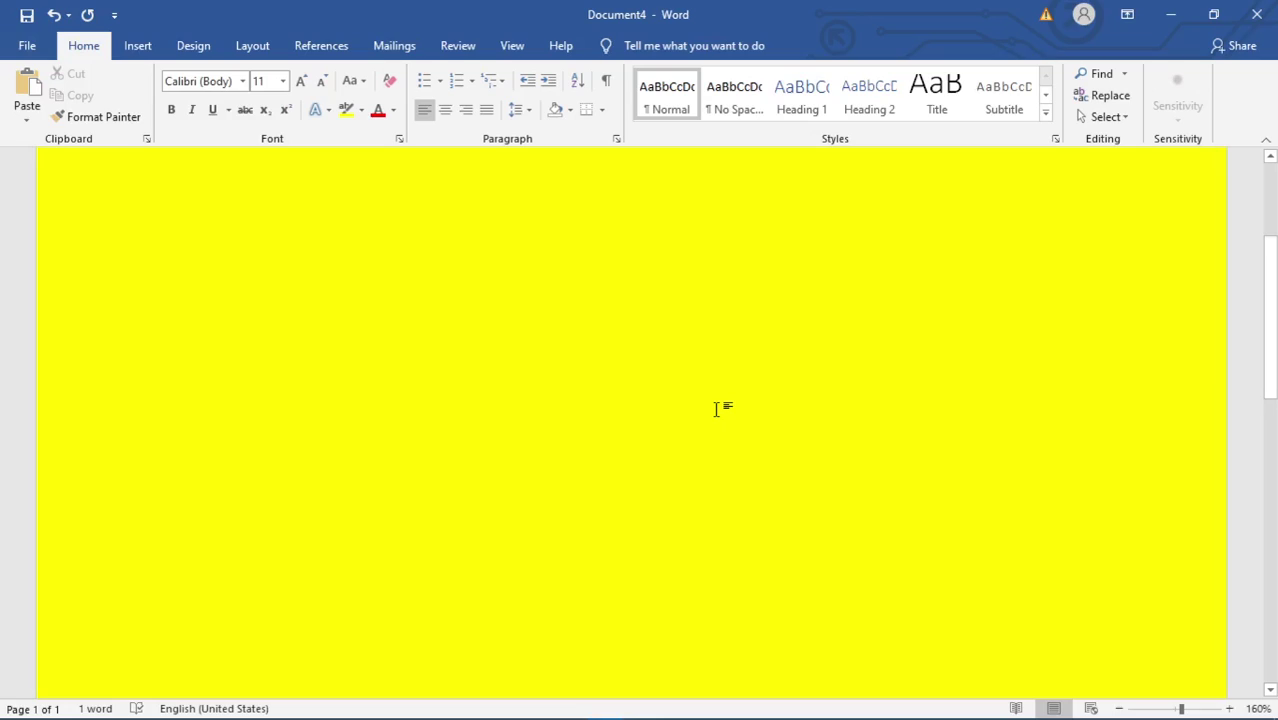
# Step: Type the red sample lines 'adncdncsd' through 'ddsd', one per line
pyautogui.write('ab')
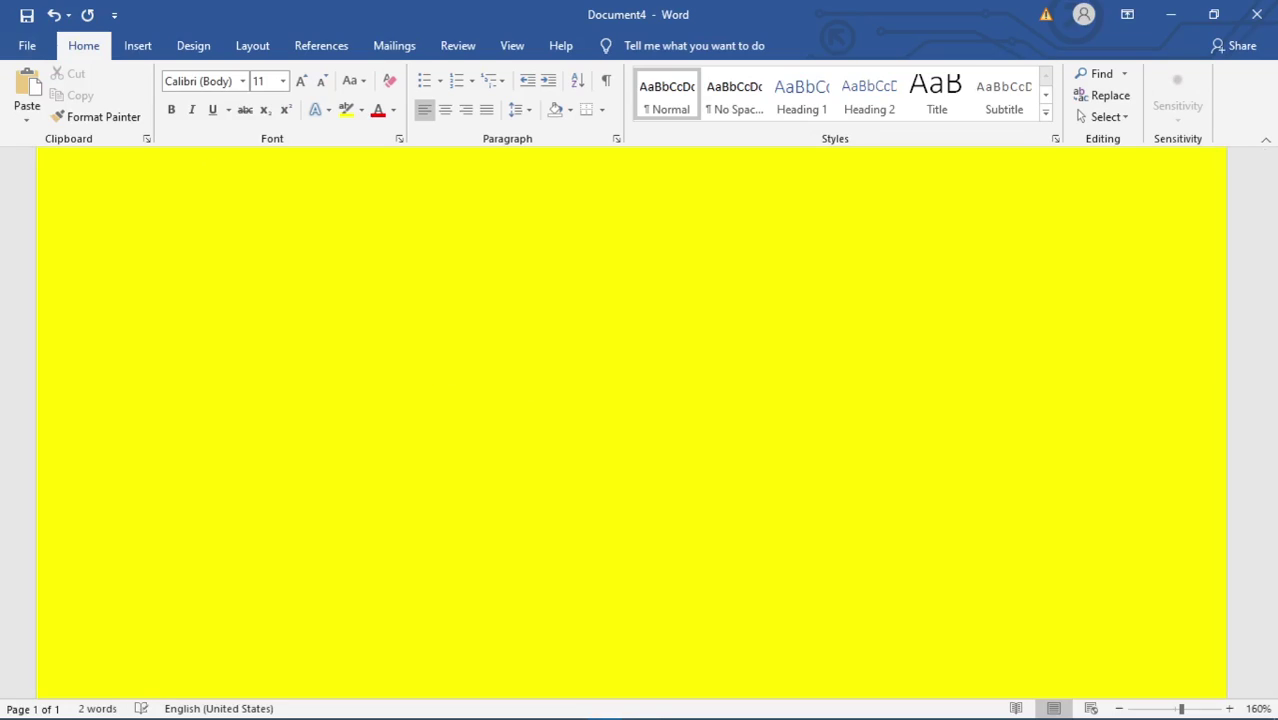
pyautogui.press('BackSpace')
pyautogui.press('BackSpace')
pyautogui.click(393, 110)
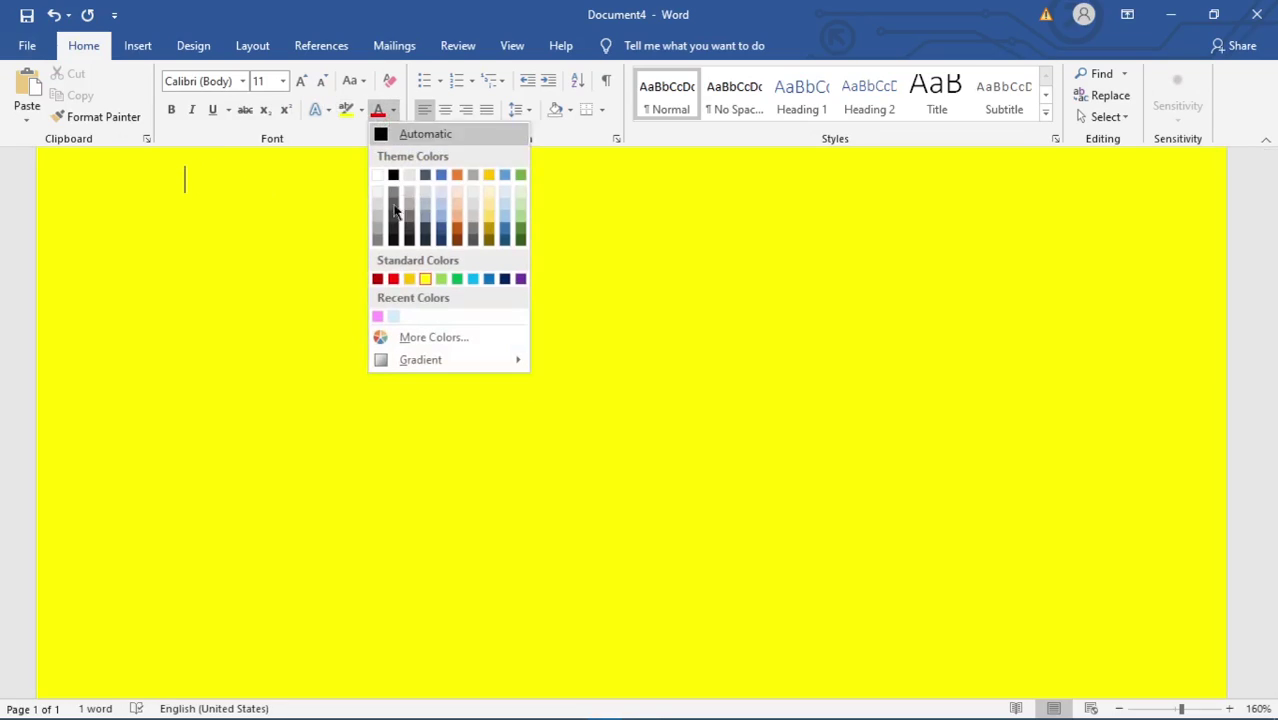
pyautogui.click(395, 279)
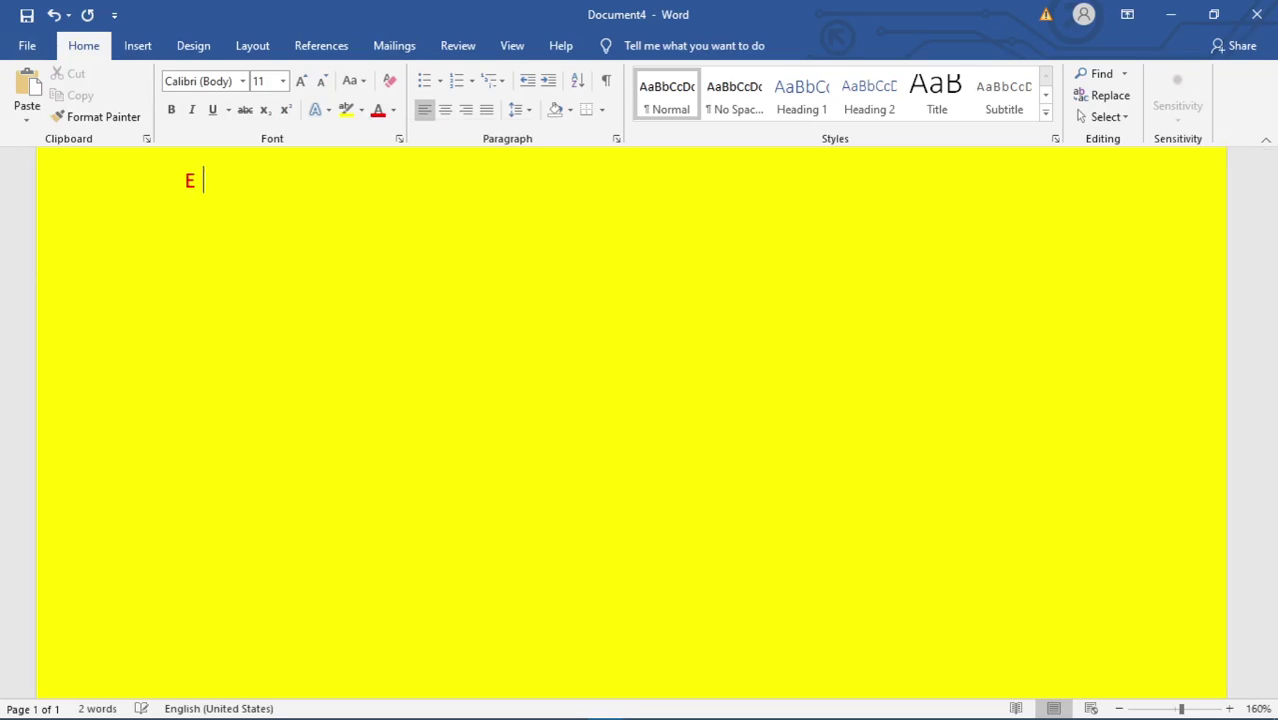
pyautogui.write('adncdncsd')
pyautogui.press('Return')
pyautogui.write('[cs')
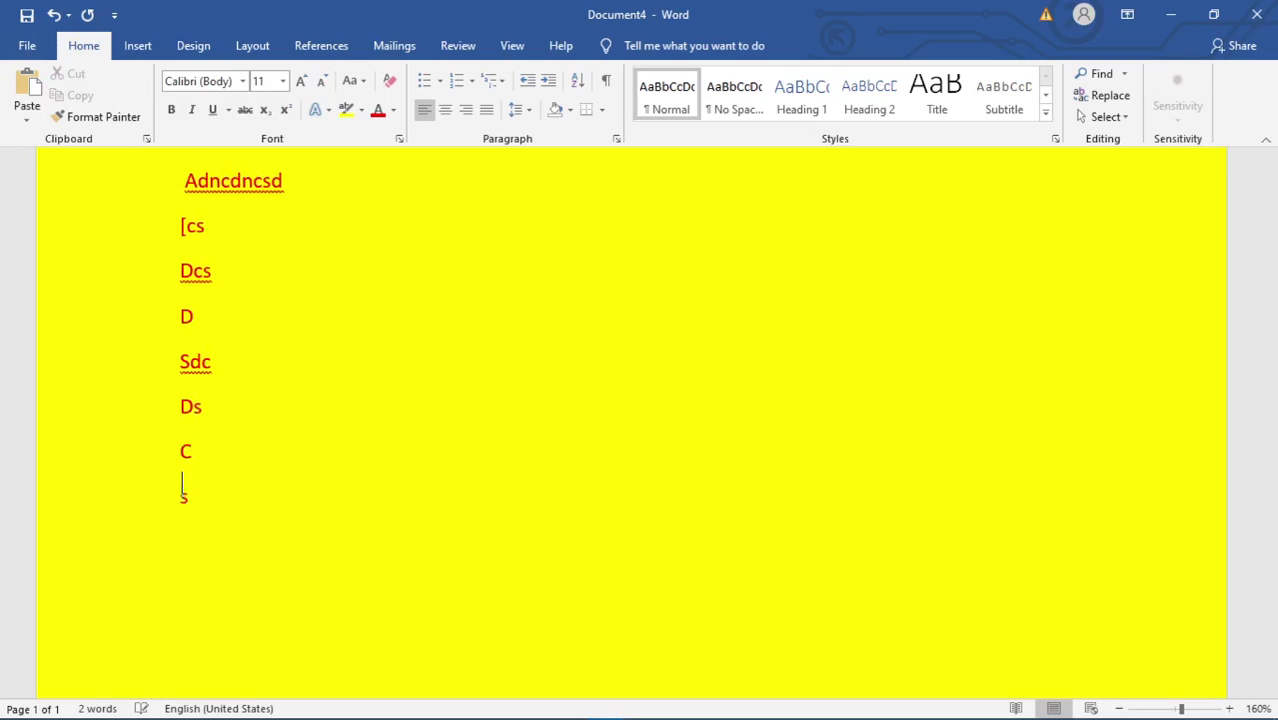
pyautogui.write(' dcs d sdc ds c s ddsd')
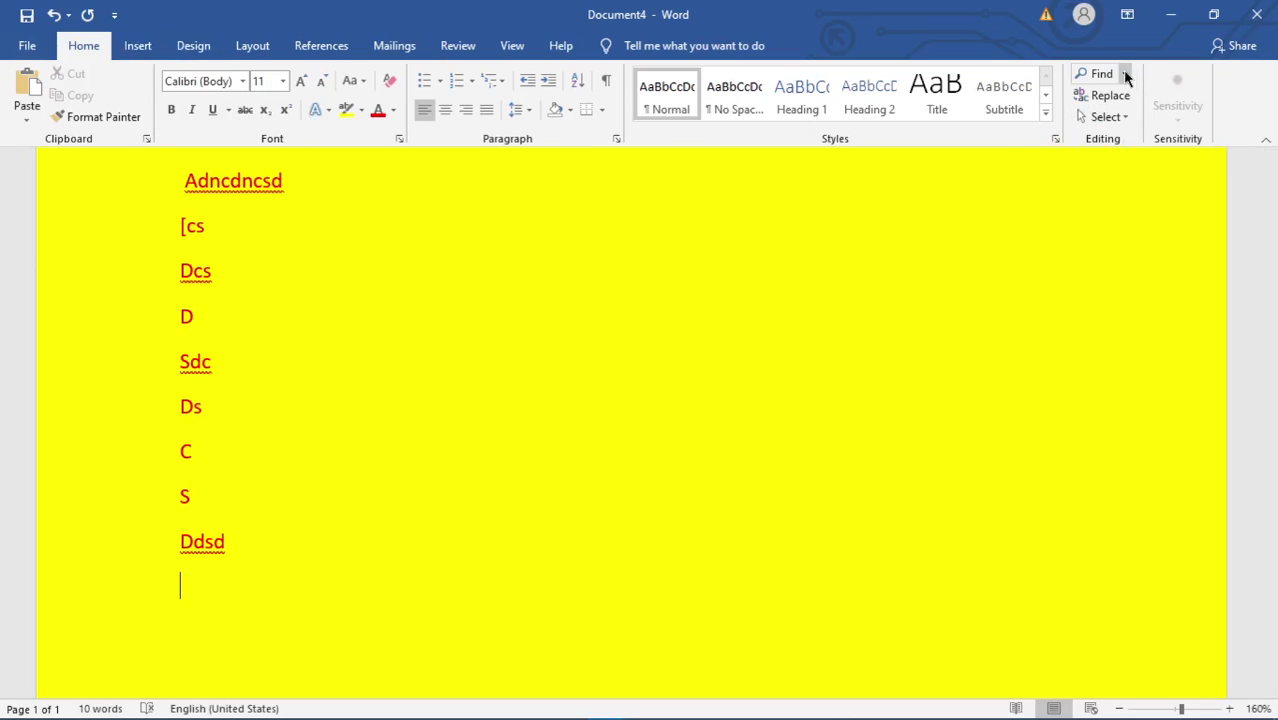
# Step: Search the document for 'd' and jump to the first of 10 matches
pyautogui.click(1106, 79)
pyautogui.write('a')
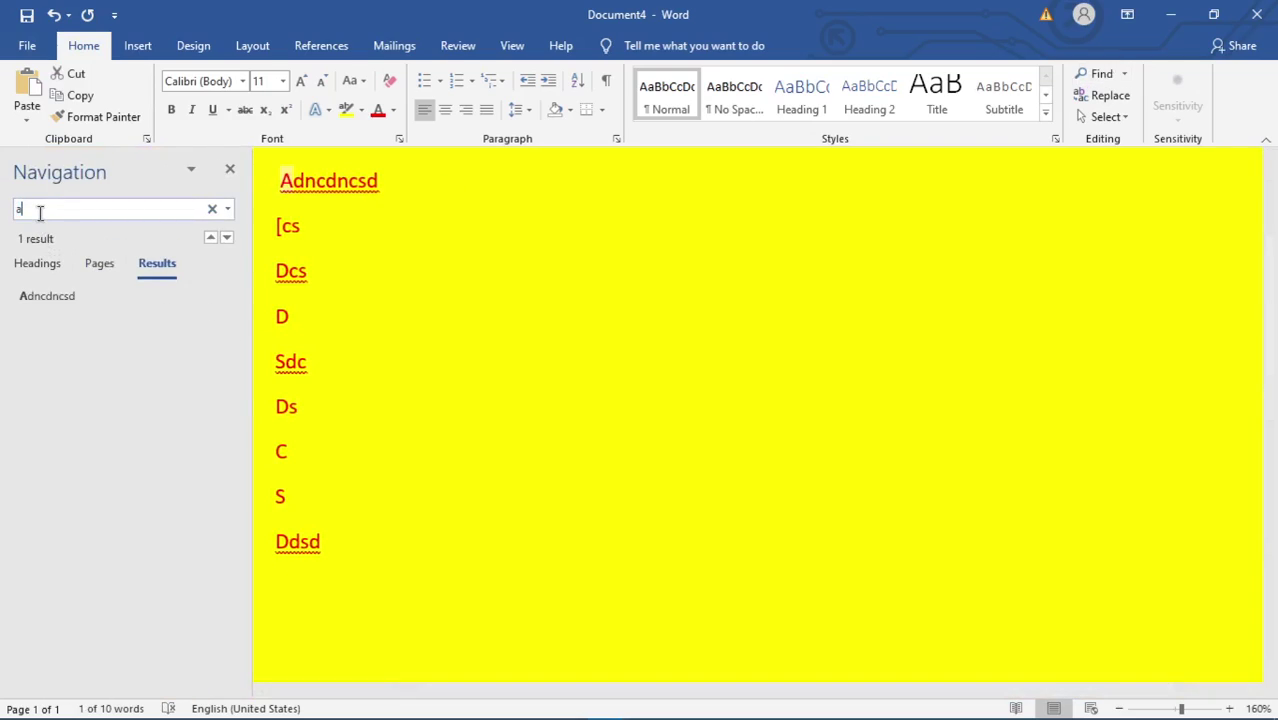
pyautogui.write('d')
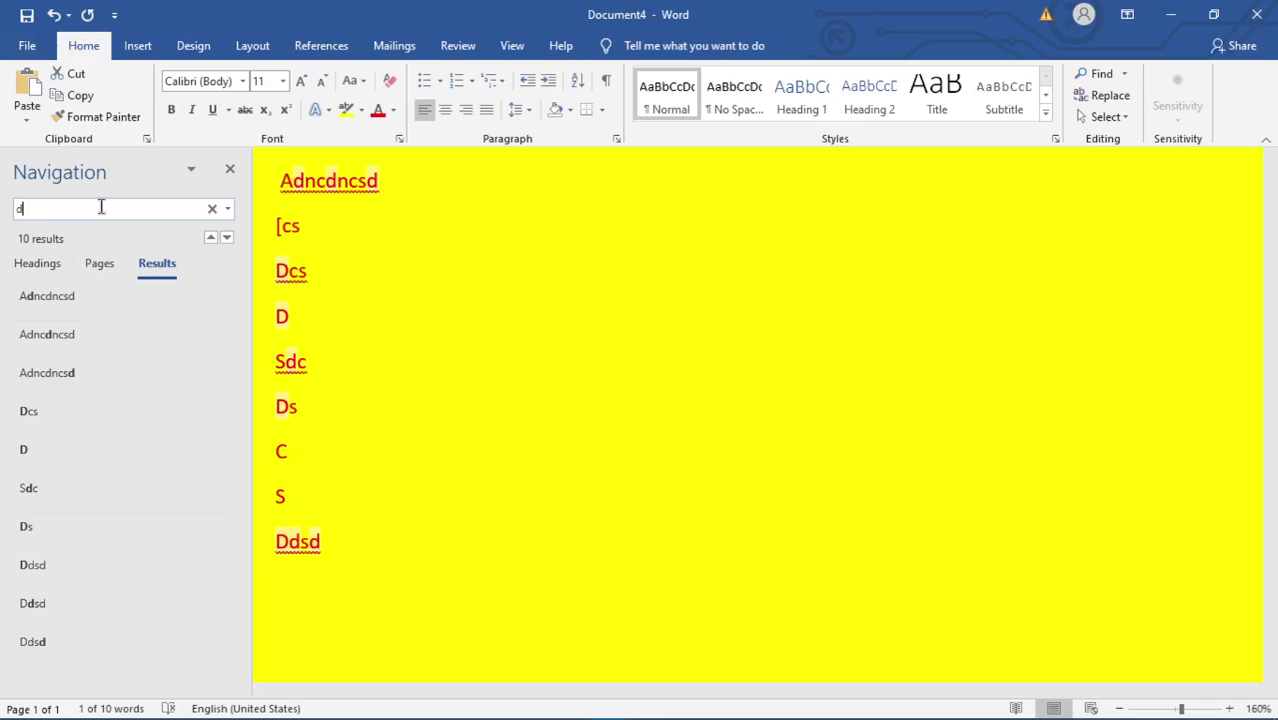
pyautogui.press('Return')
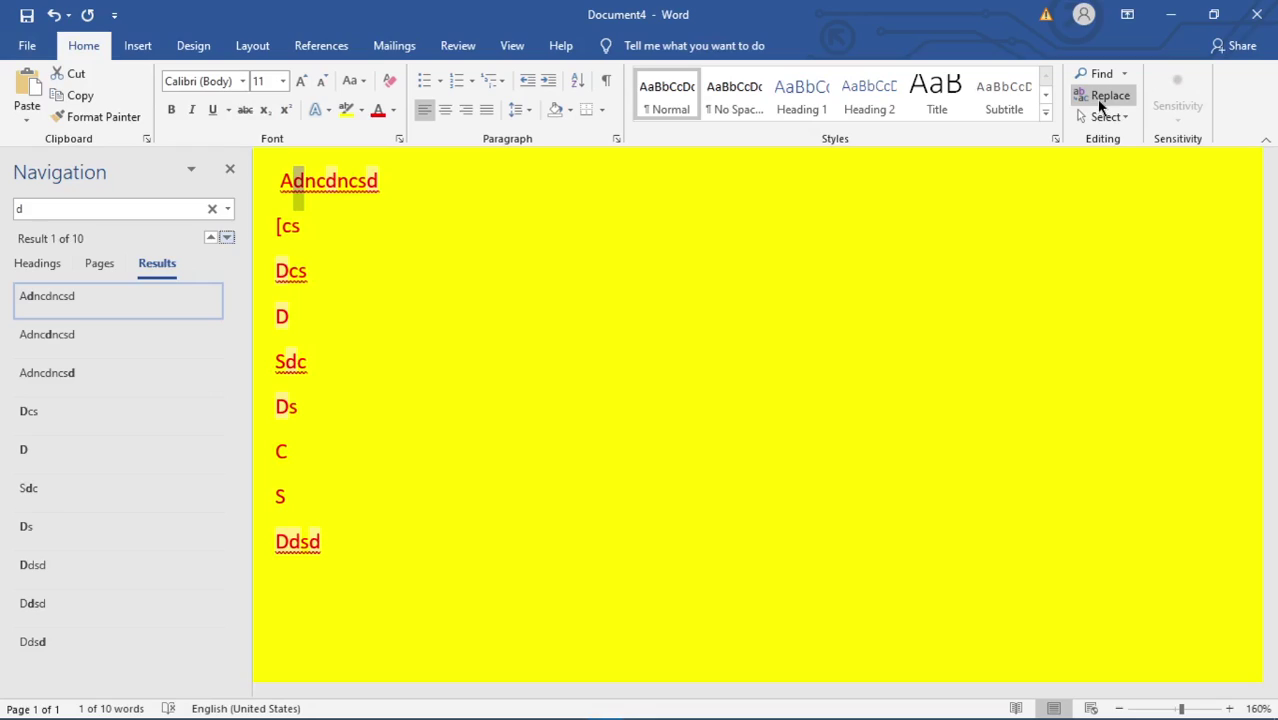
# Step: Replace the first four 'd' matches with 'Efficient' one at a time
pyautogui.click(1104, 97)
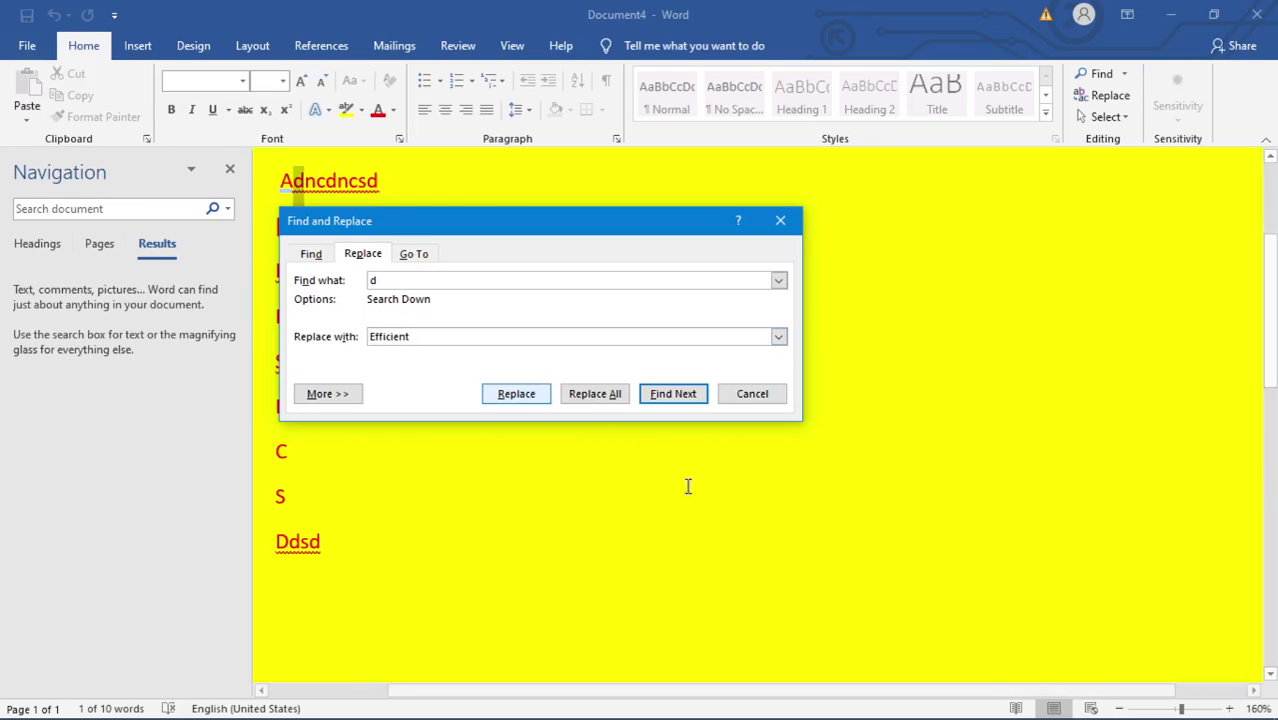
pyautogui.moveTo(430, 229); pyautogui.dragTo(720, 218)
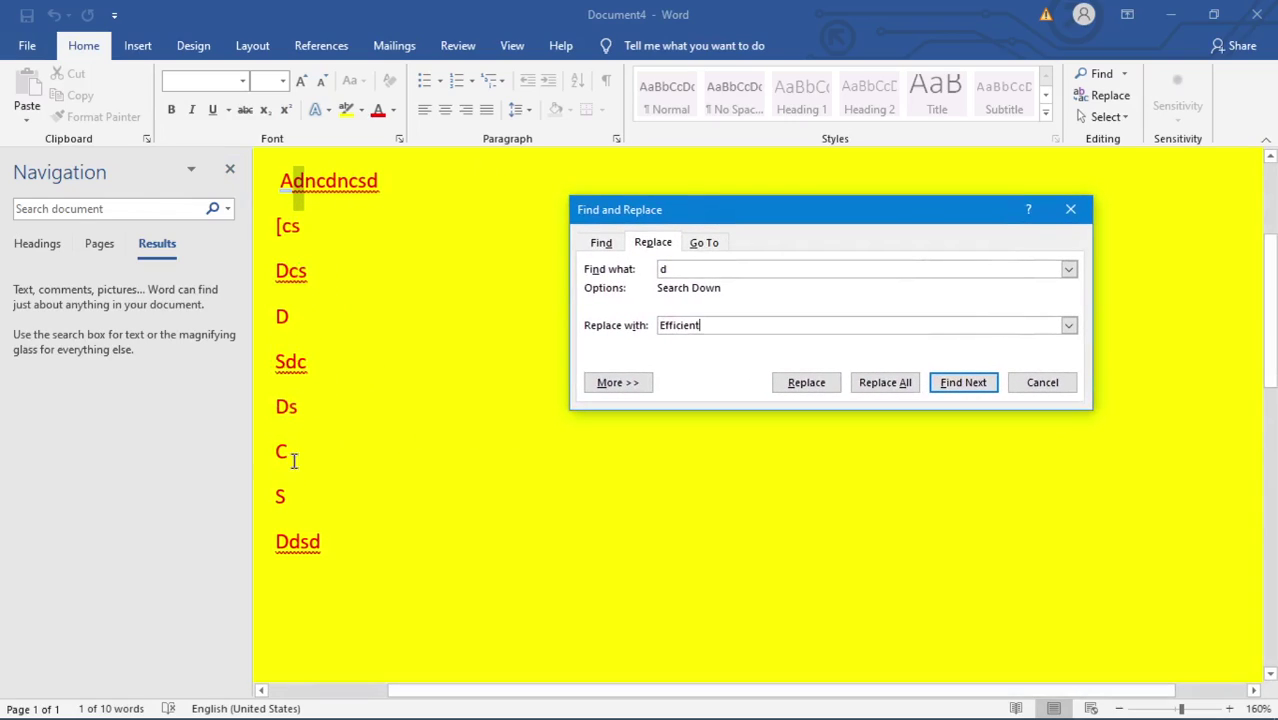
pyautogui.click(808, 389)
pyautogui.click(808, 389)
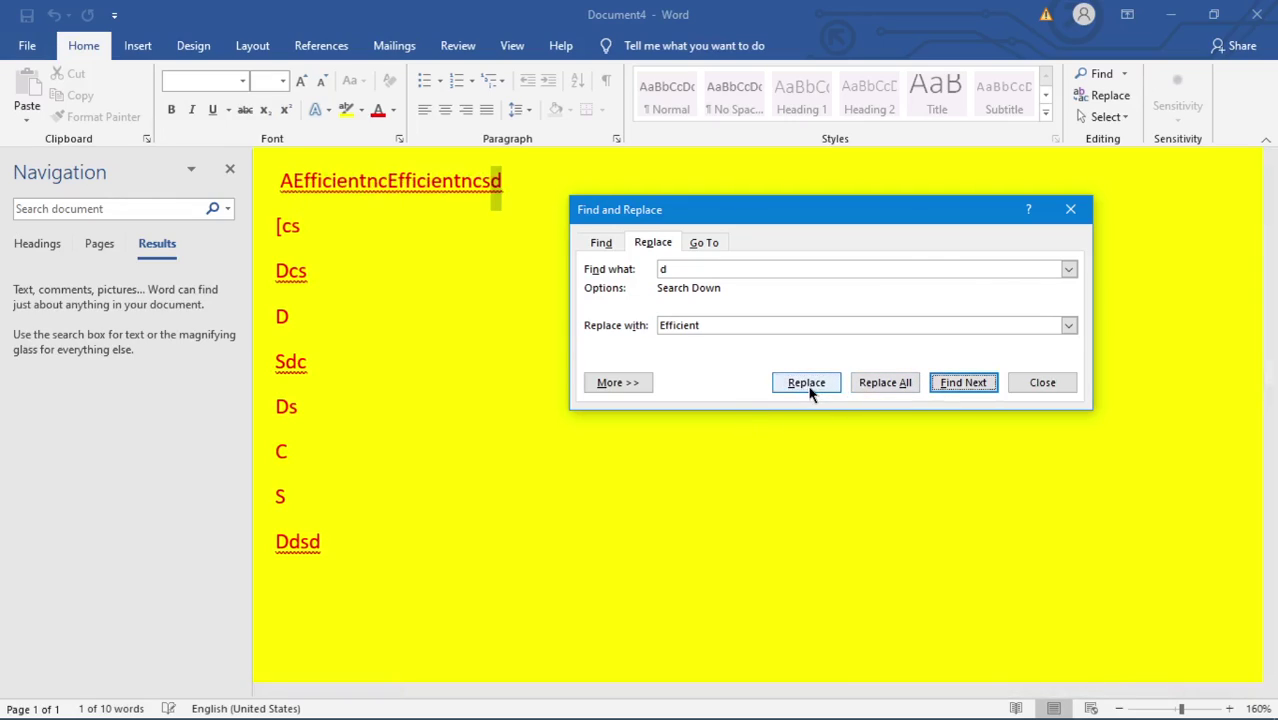
pyautogui.click(808, 389)
pyautogui.click(808, 389)
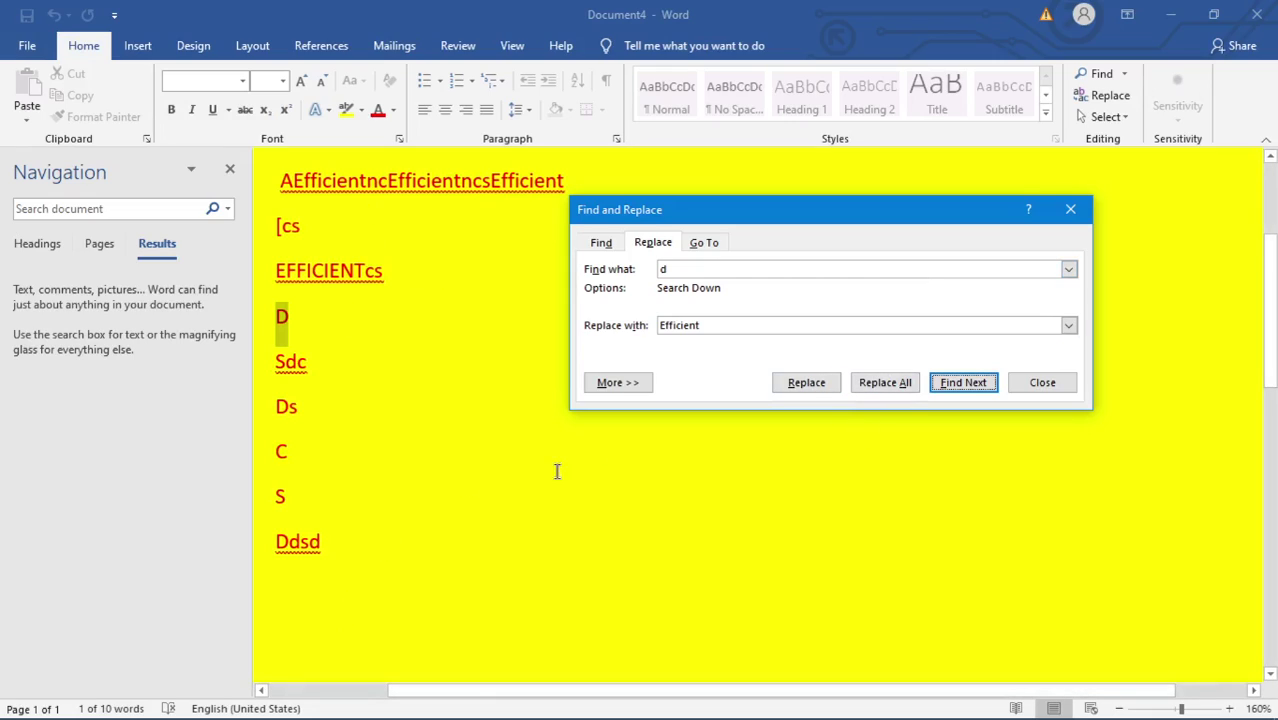
# Step: Replace all remaining 'd's with 'Efficient' (6 replacements) and close the dialog
pyautogui.click(884, 390)
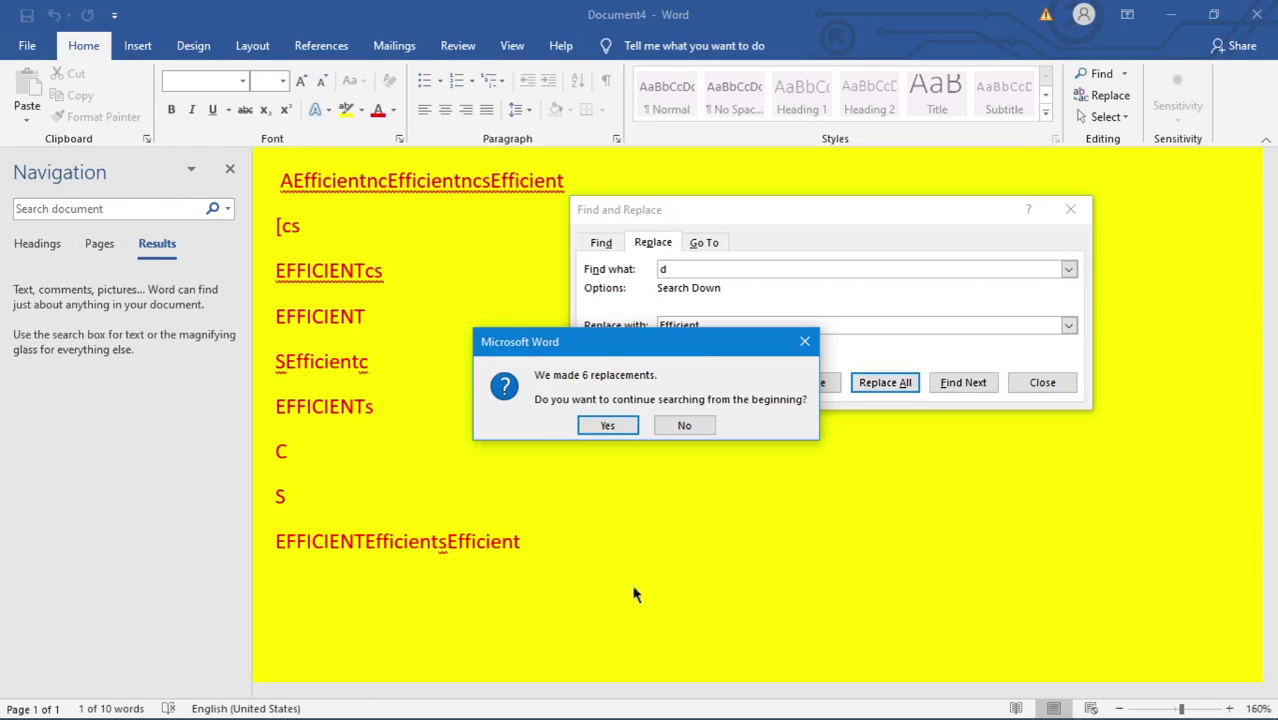
pyautogui.click(607, 427)
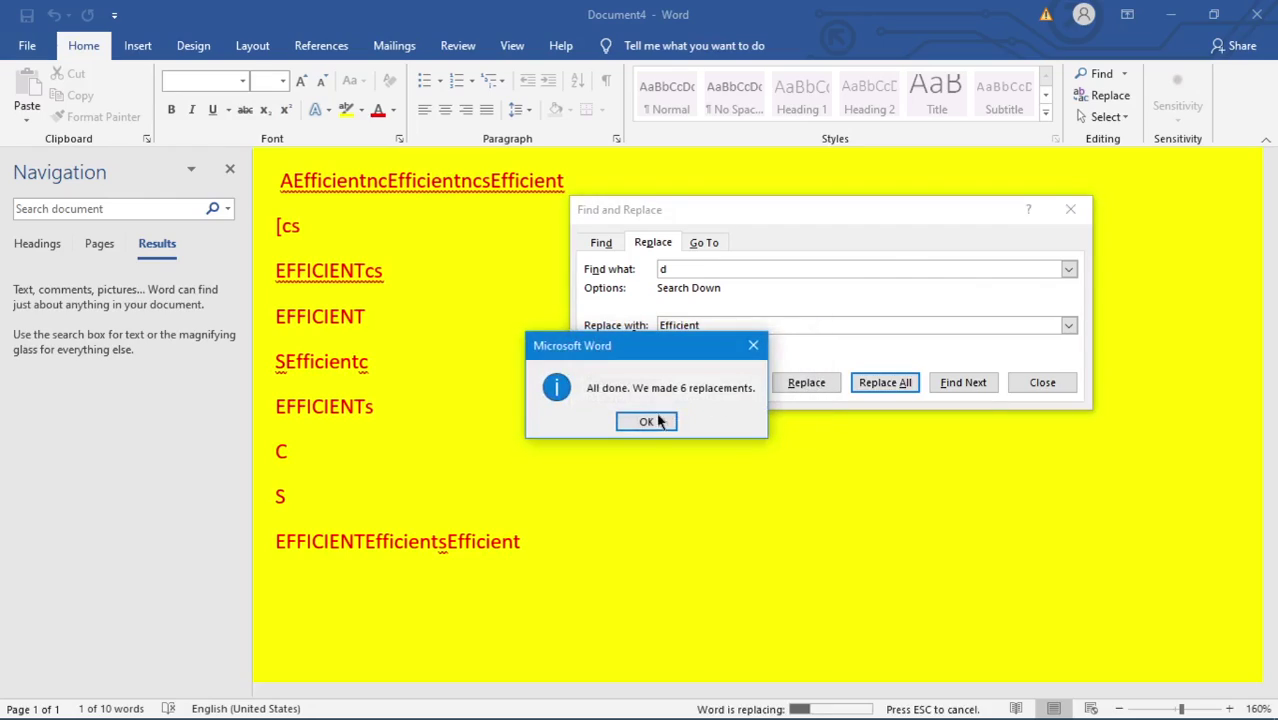
pyautogui.click(646, 421)
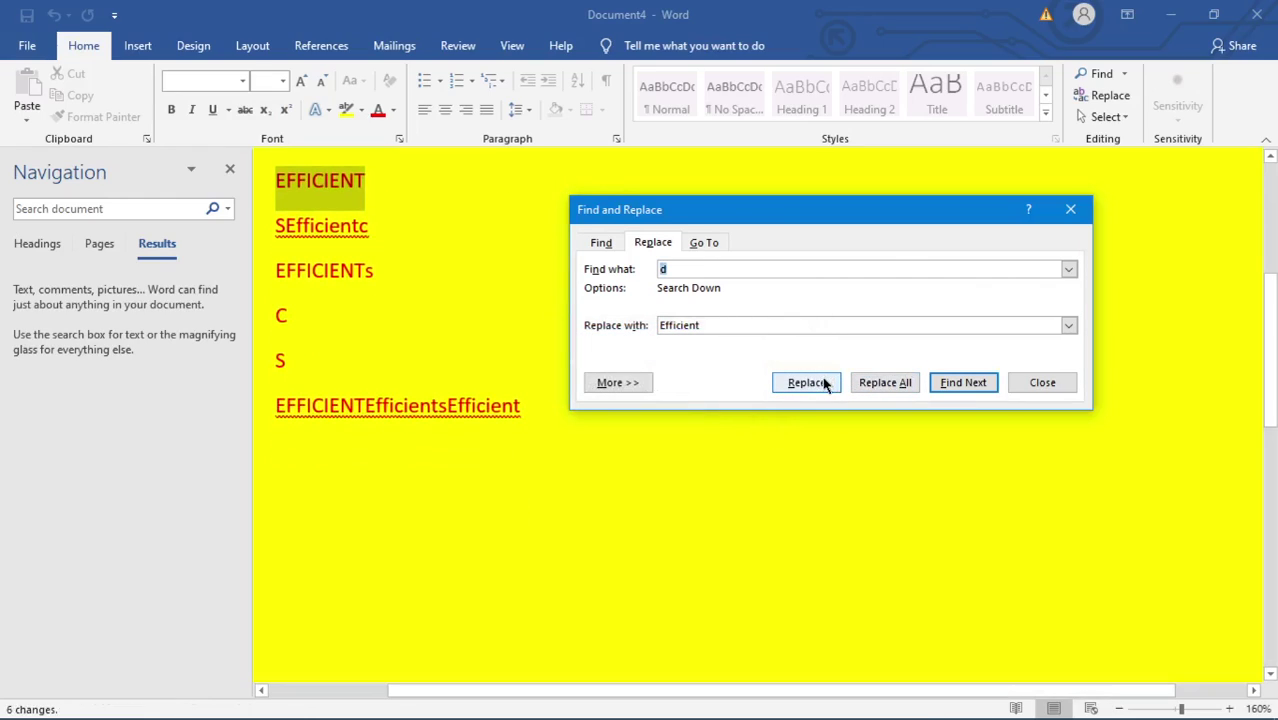
pyautogui.click(1042, 383)
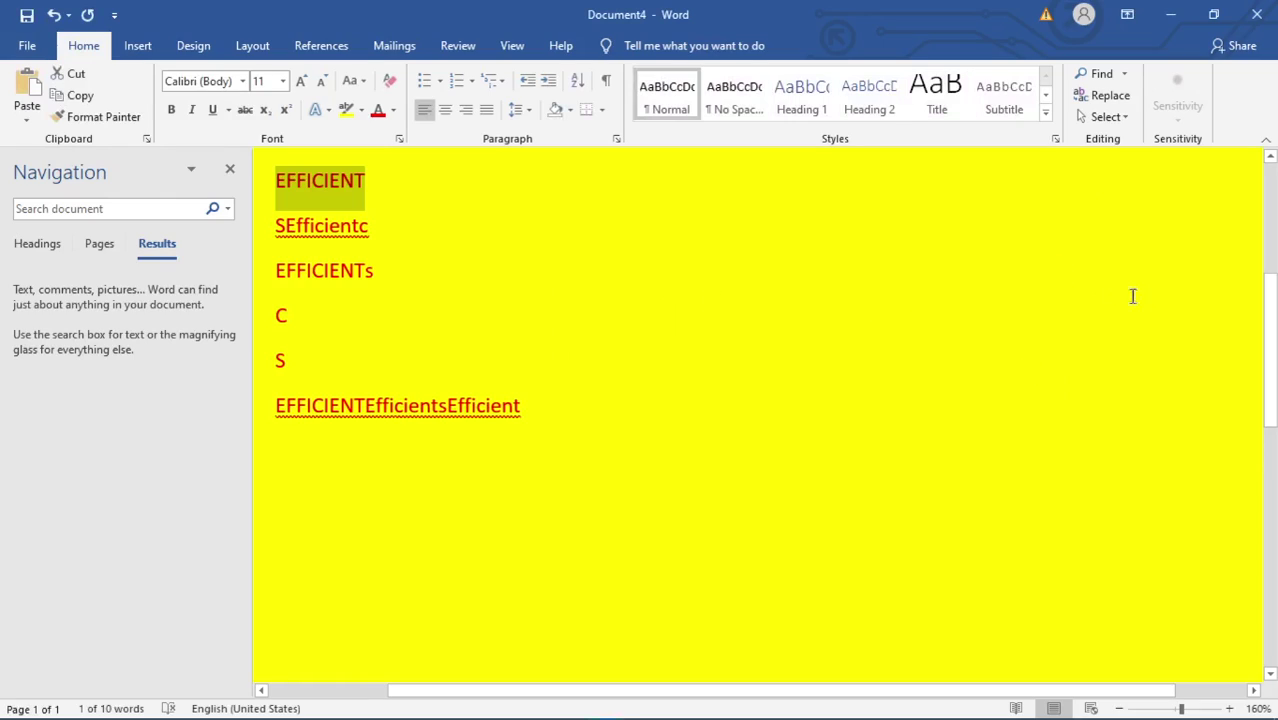
# Step: Close the Navigation pane and Find and Replace, leaving the Design options showing
pyautogui.click(421, 187)
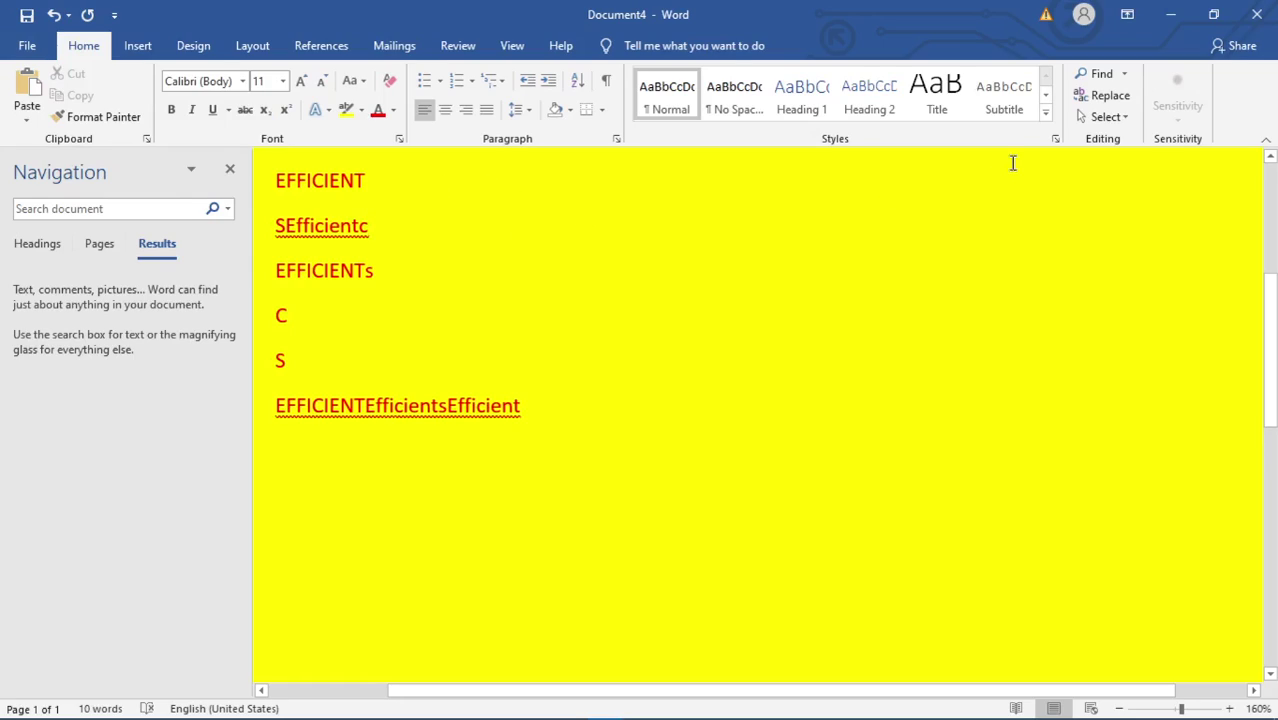
pyautogui.click(229, 169)
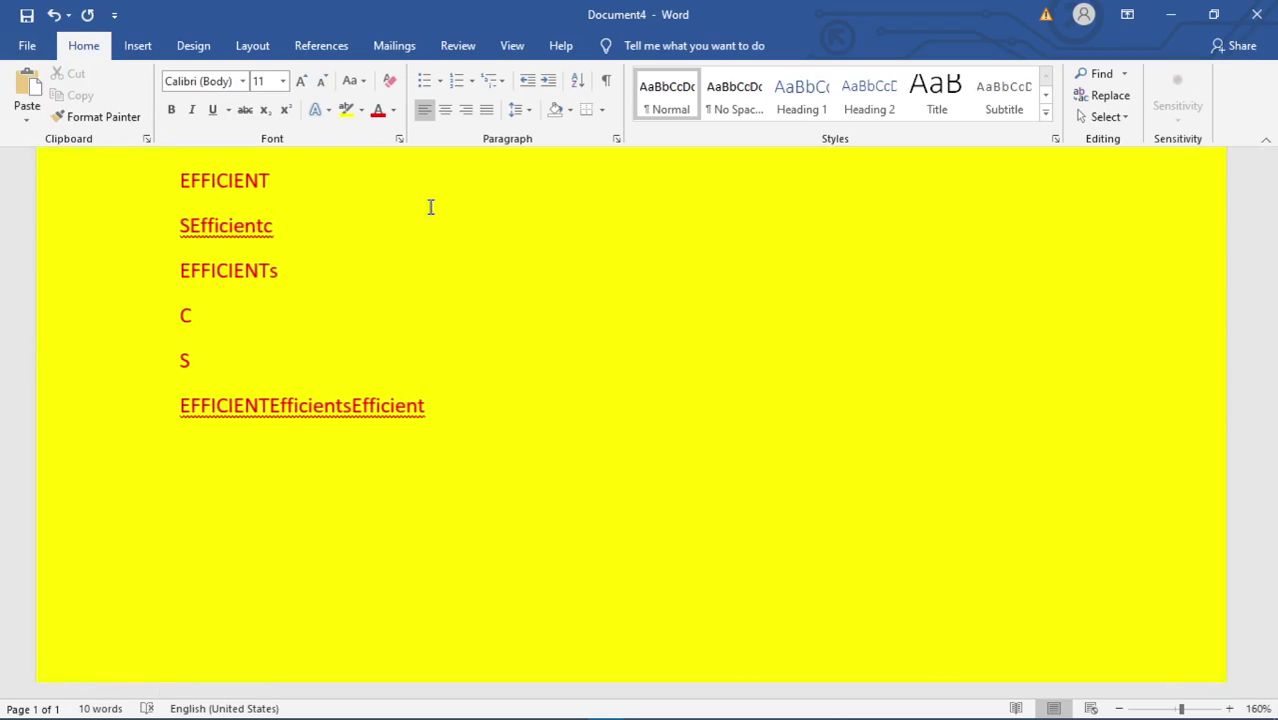
pyautogui.hotkey('ctrl', 'h')
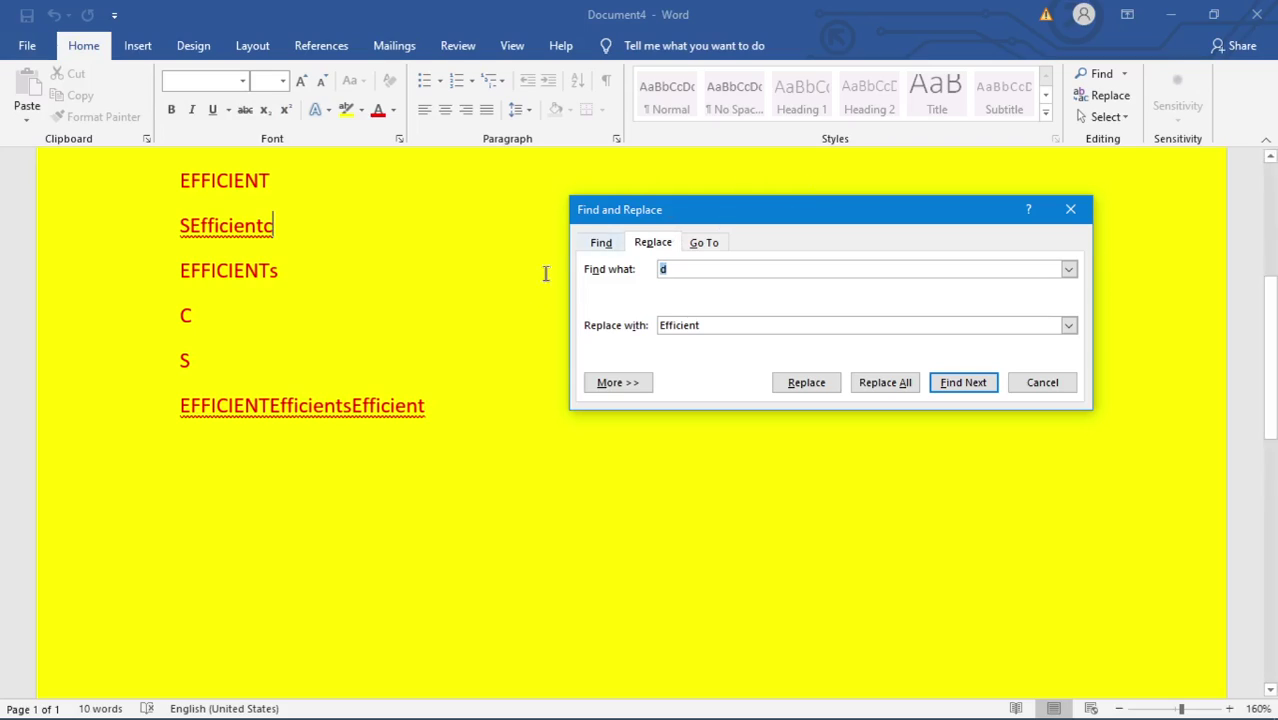
pyautogui.click(1025, 382)
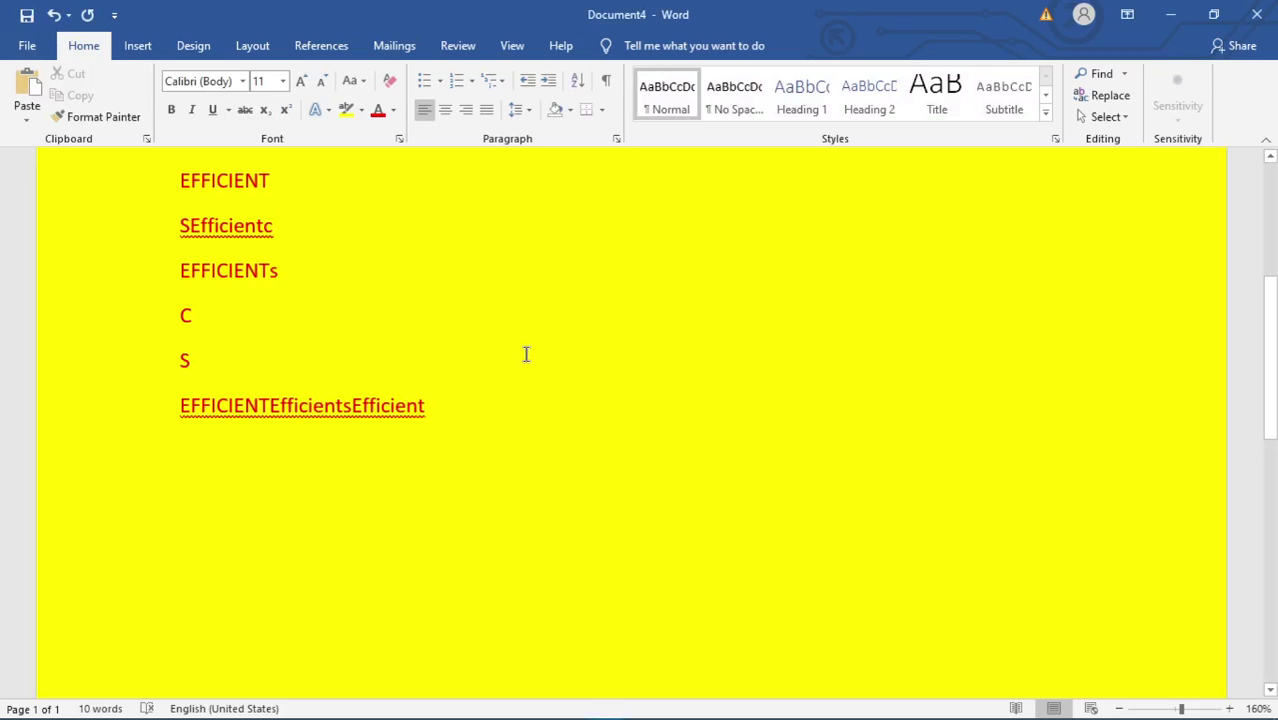
pyautogui.hotkey('ctrl', 'f')
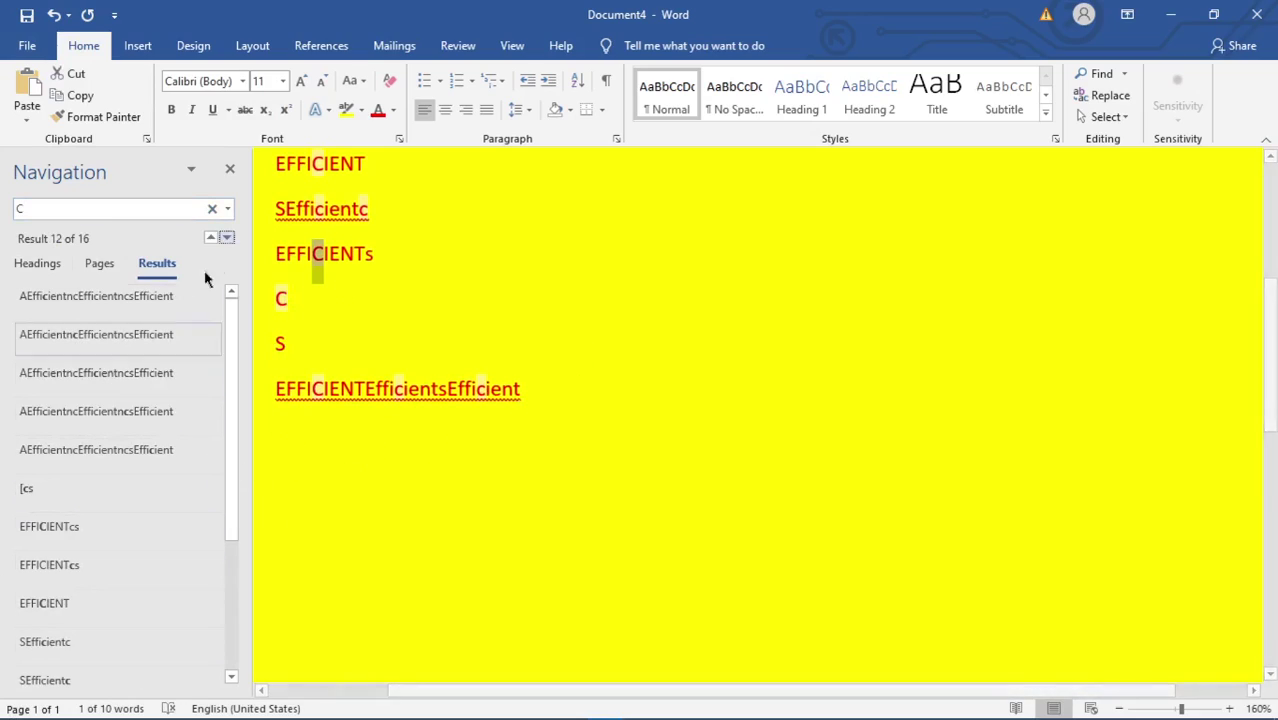
pyautogui.click(230, 168)
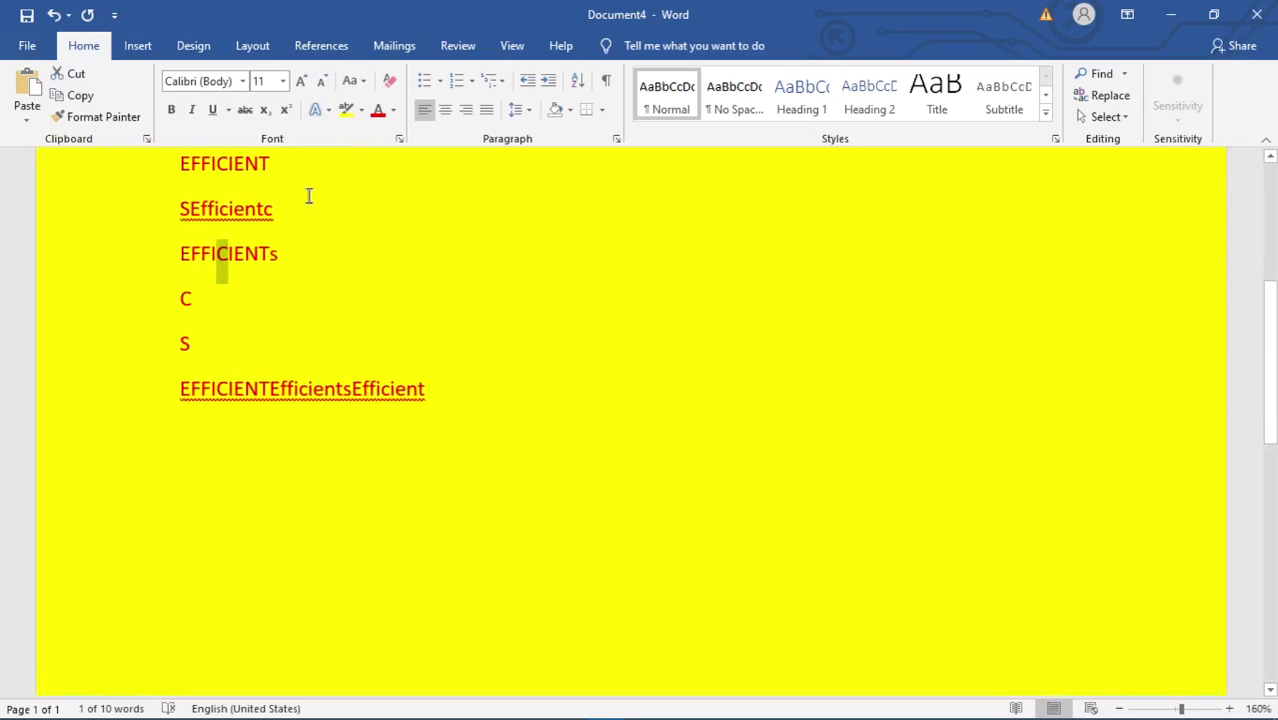
pyautogui.click(174, 49)
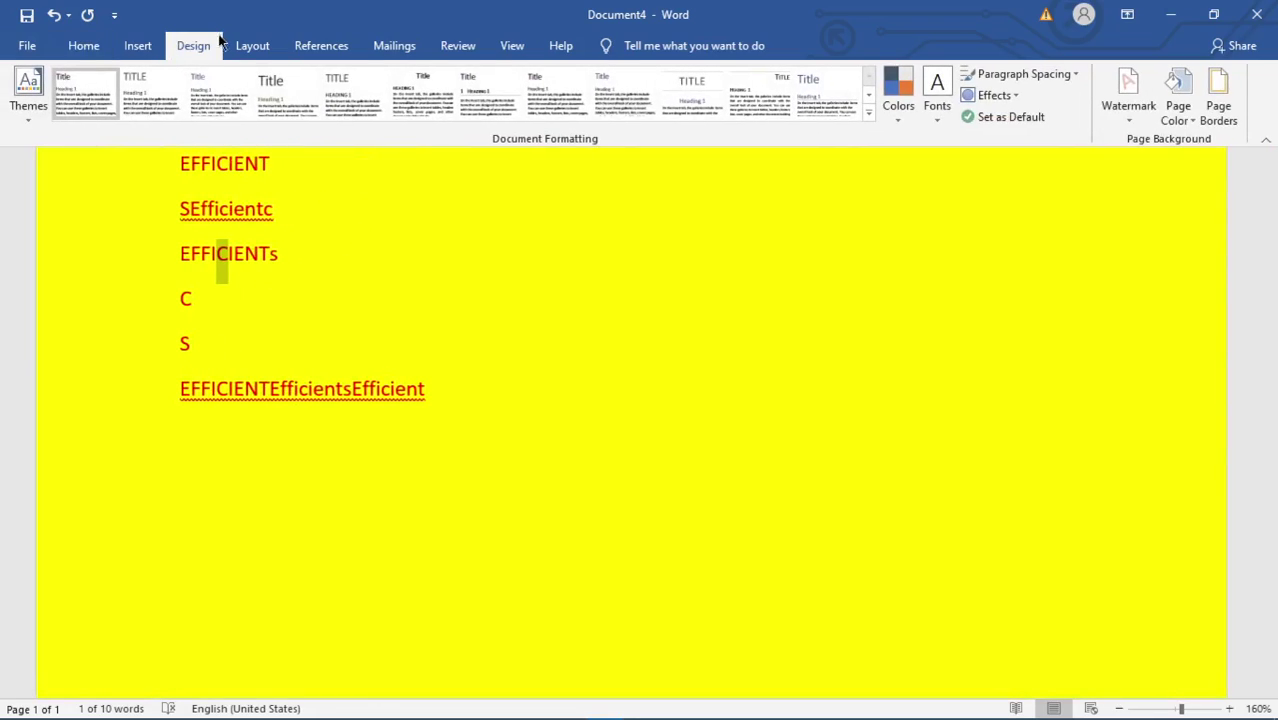
# Step: Set the page colour to No Color and search the document for 'c' (16 matches)
pyautogui.click(1178, 108)
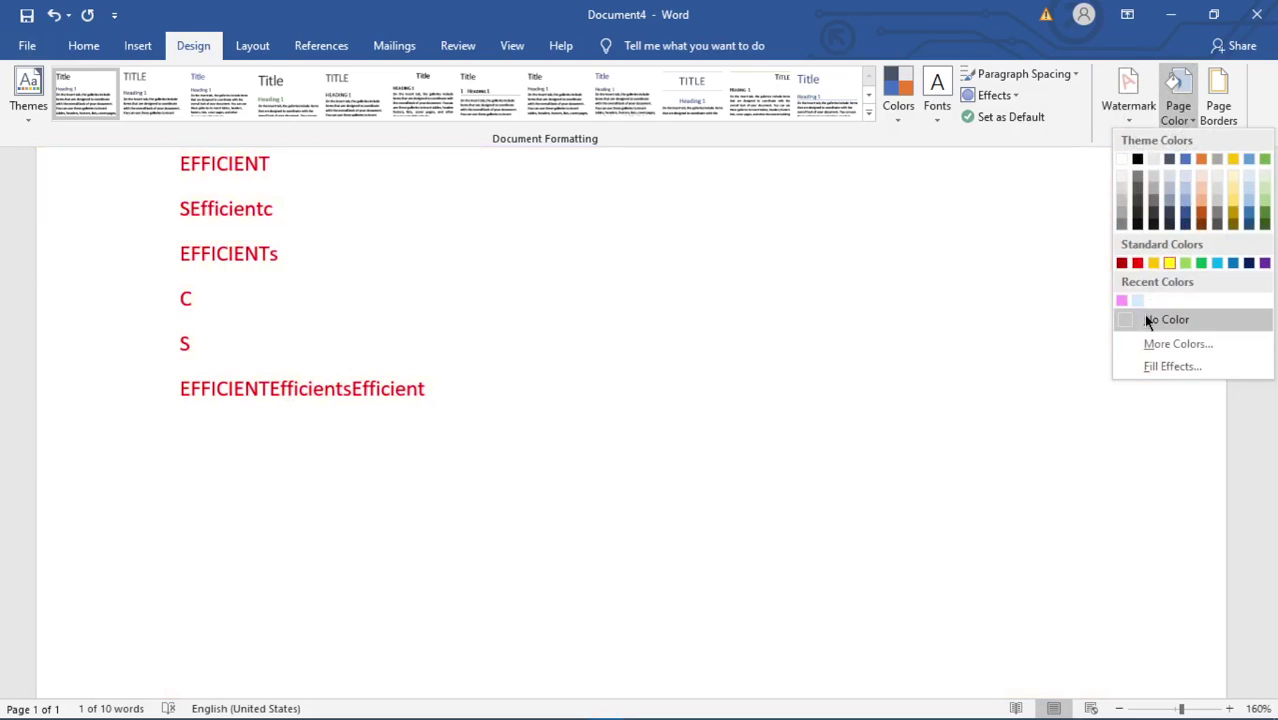
pyautogui.click(1143, 316)
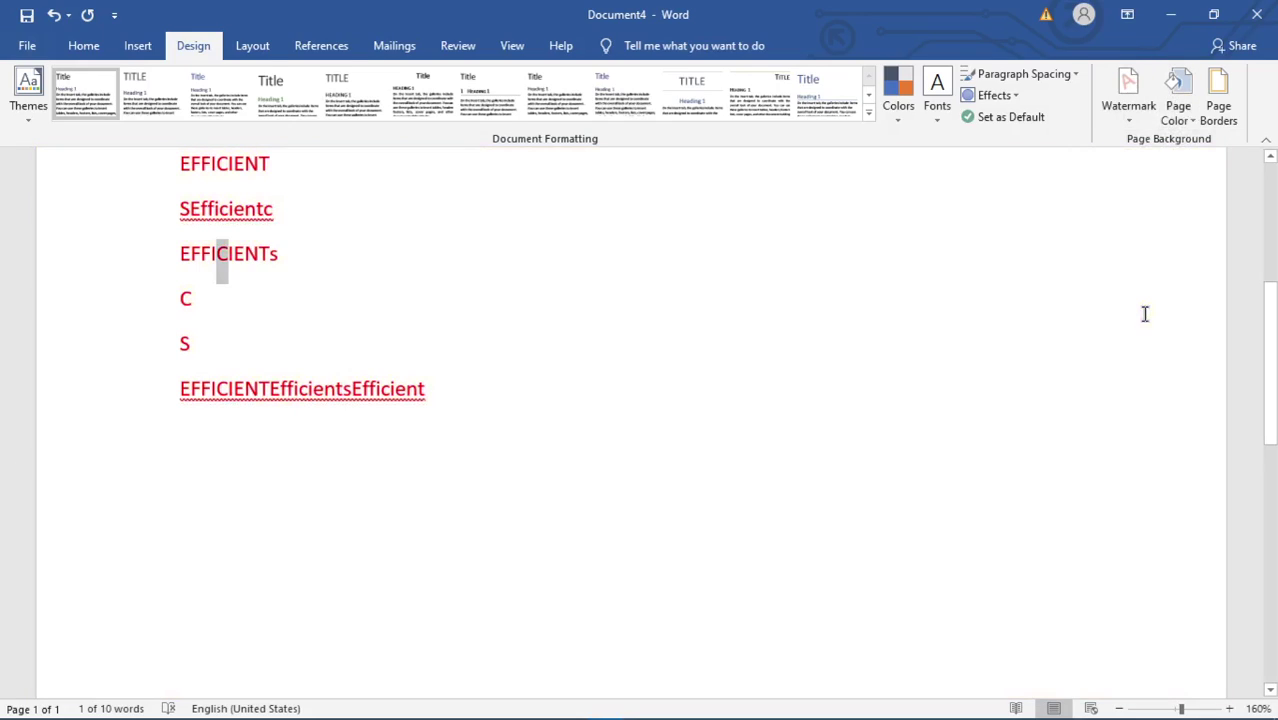
pyautogui.click(90, 48)
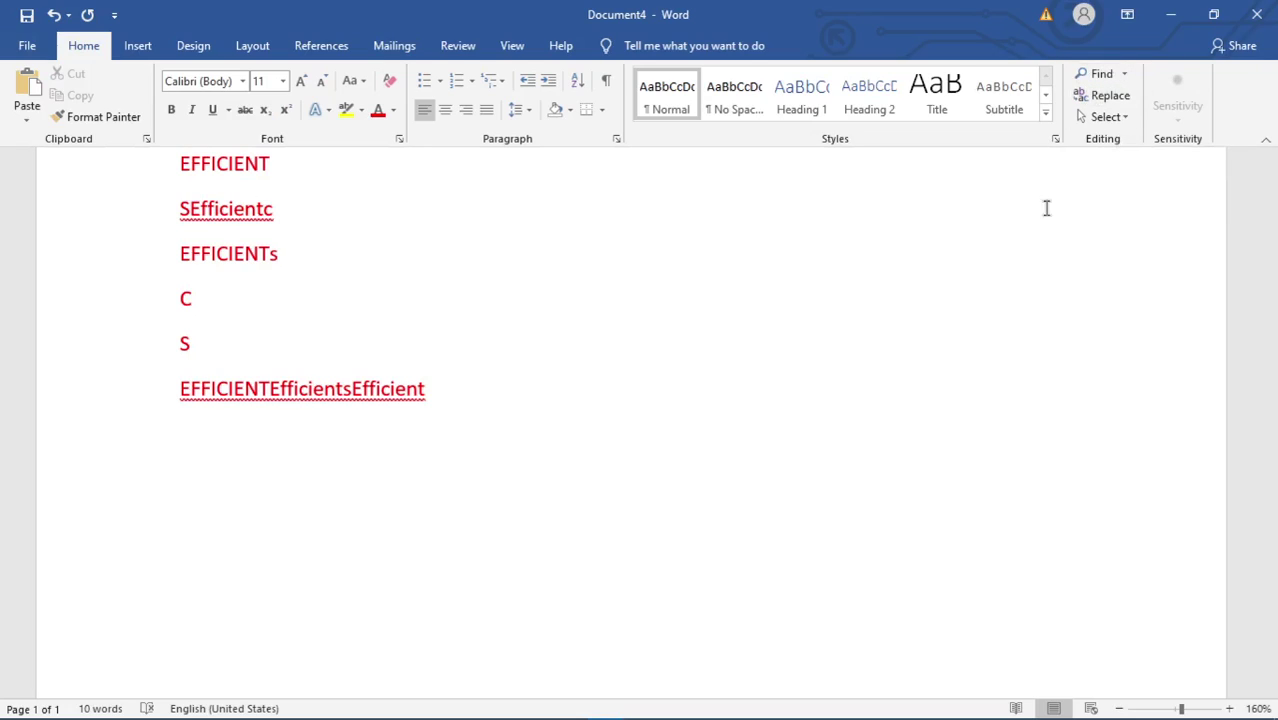
pyautogui.hotkey('ctrl', 'f')
pyautogui.write('c')
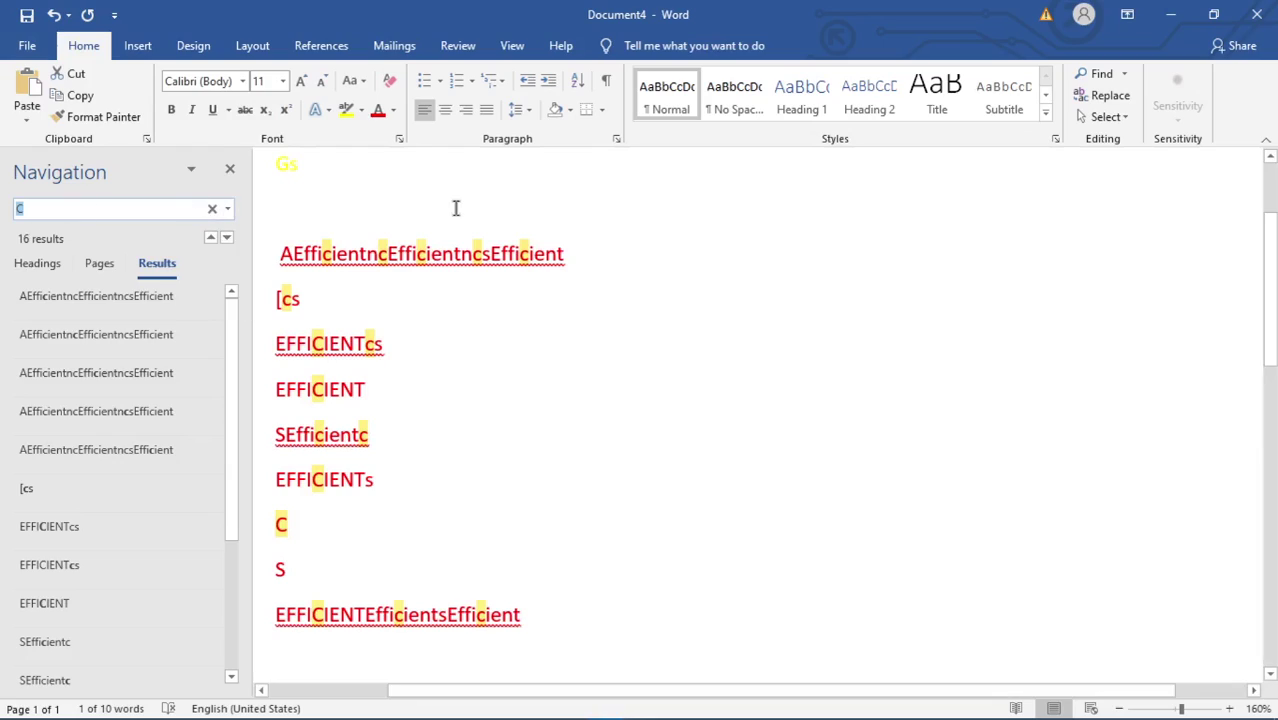
# Step: Replace all 16 occurrences of 'c' with 'Efficient' and close the dialog
pyautogui.click(1103, 95)
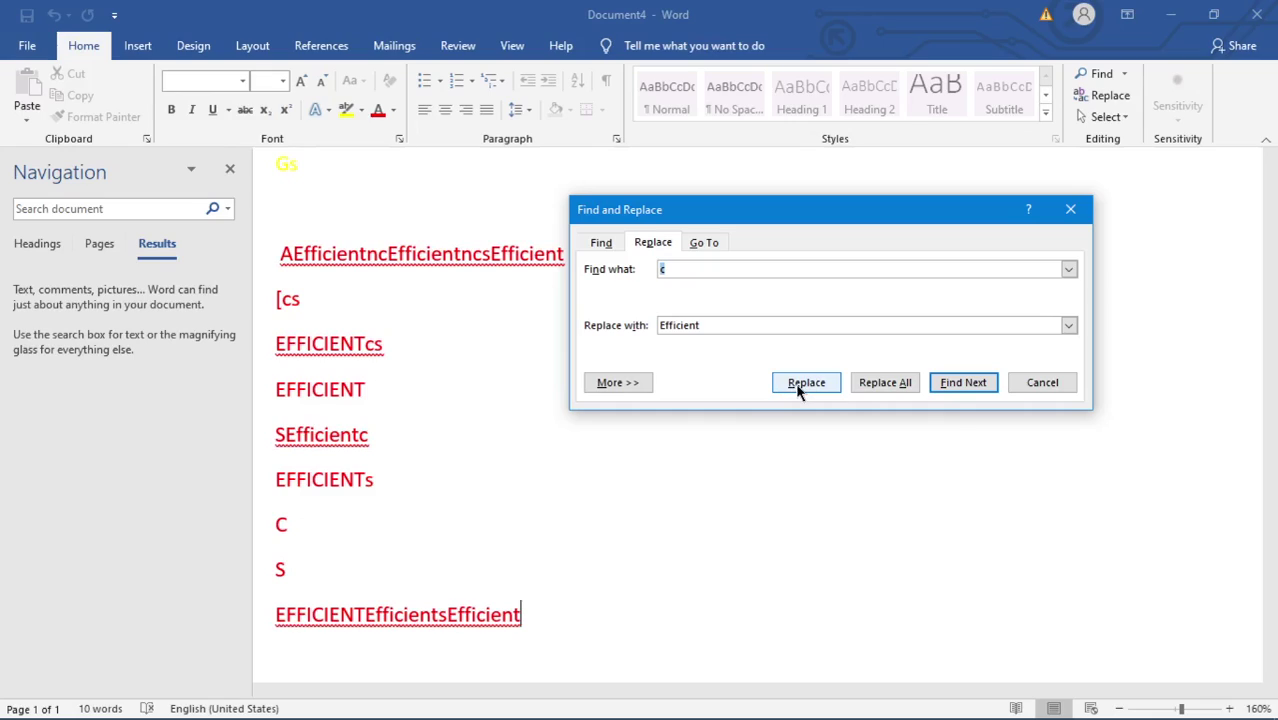
pyautogui.click(886, 386)
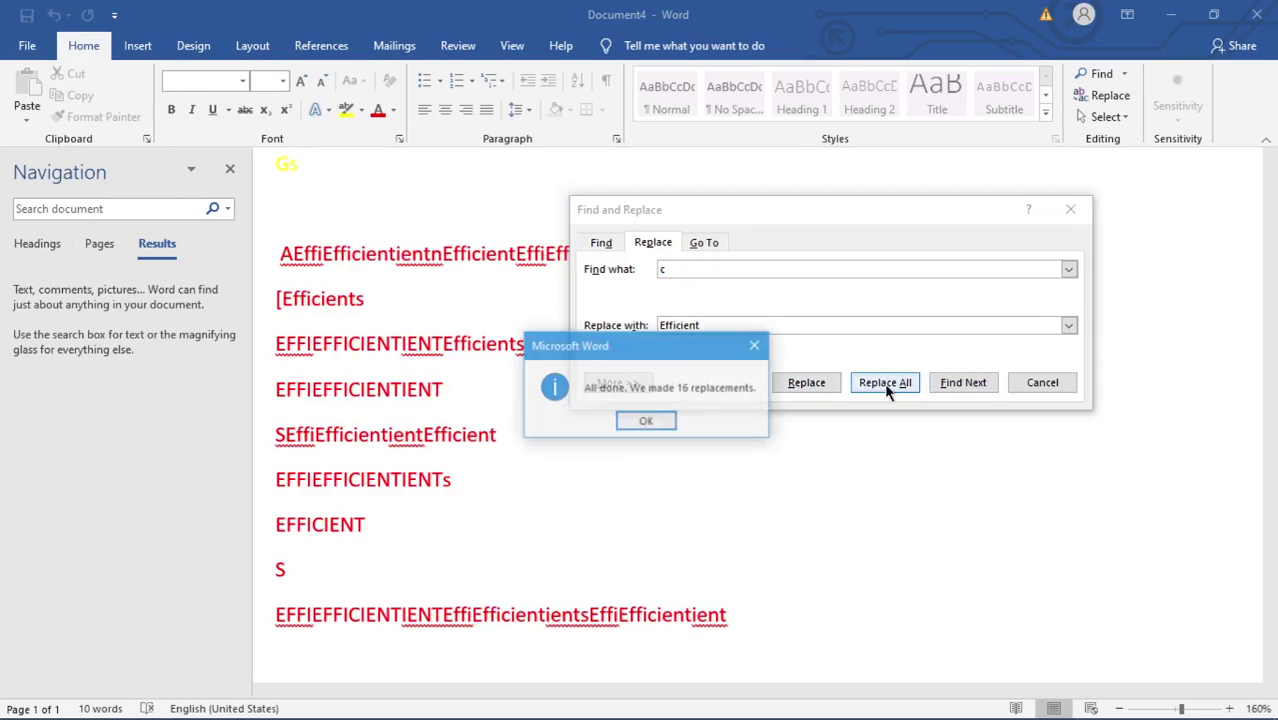
pyautogui.click(647, 423)
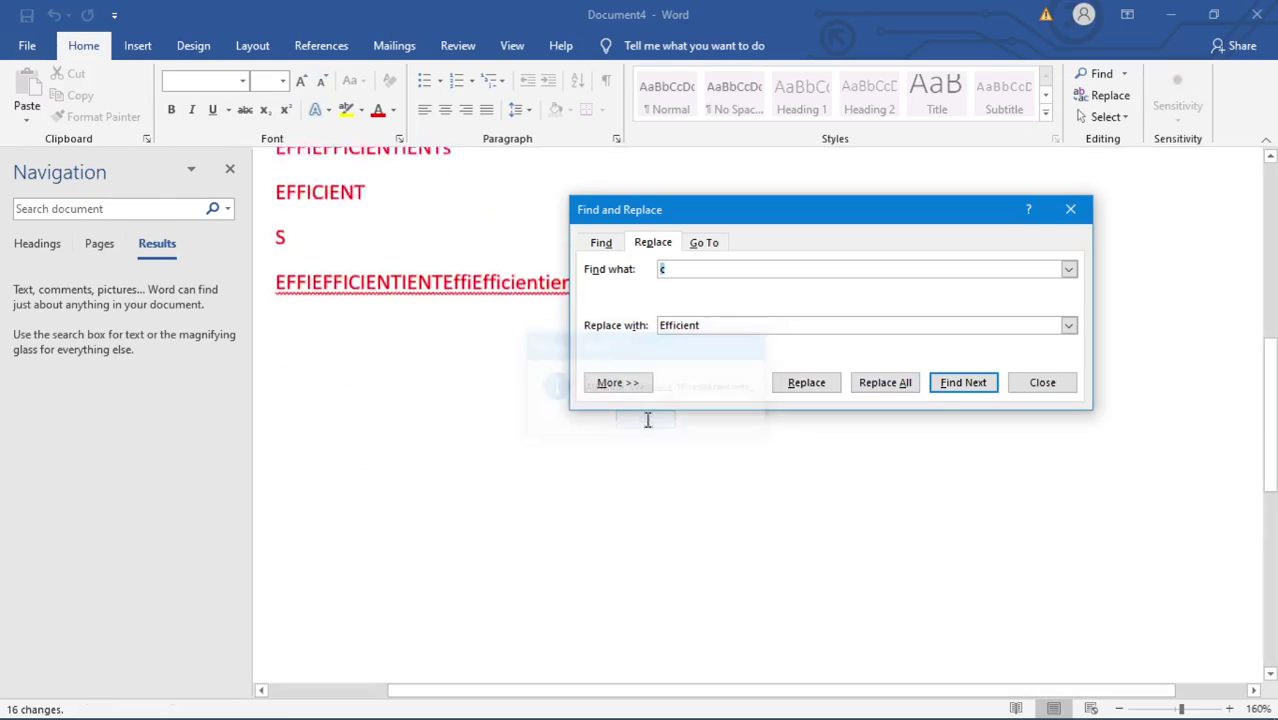
pyautogui.click(1057, 395)
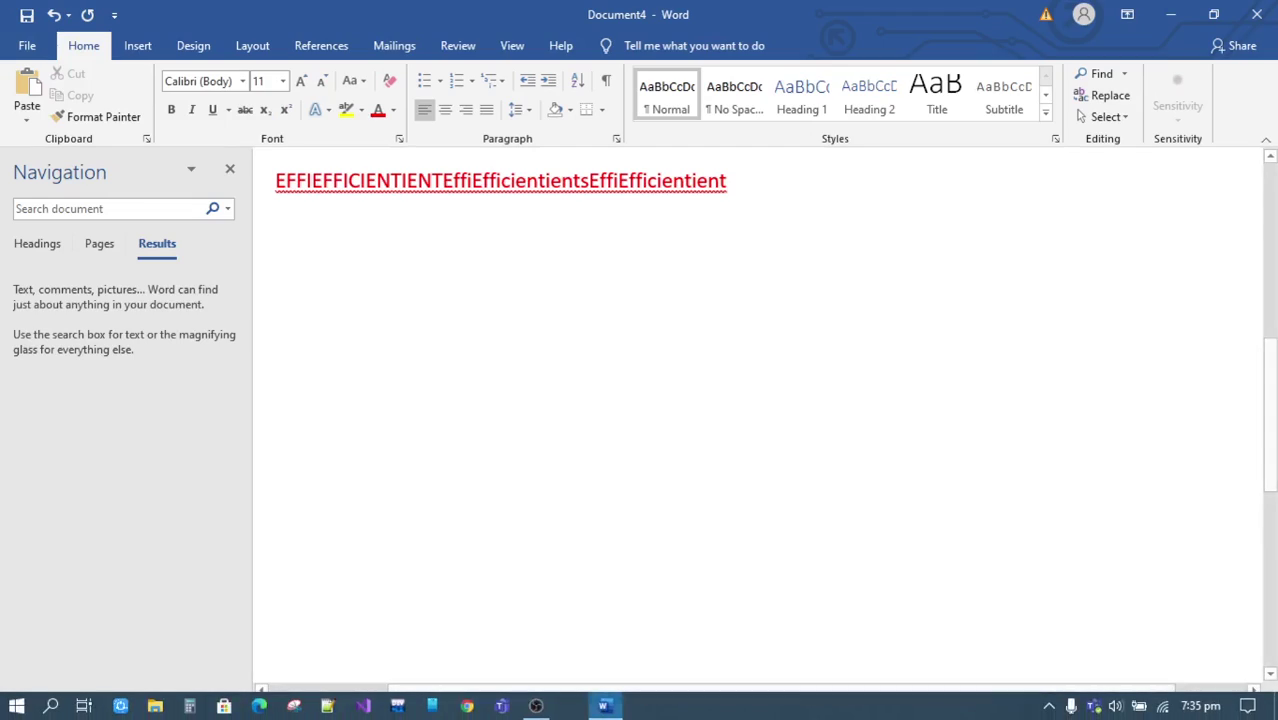
# Step: Switch back to the OBS Studio window
pyautogui.click(537, 708)
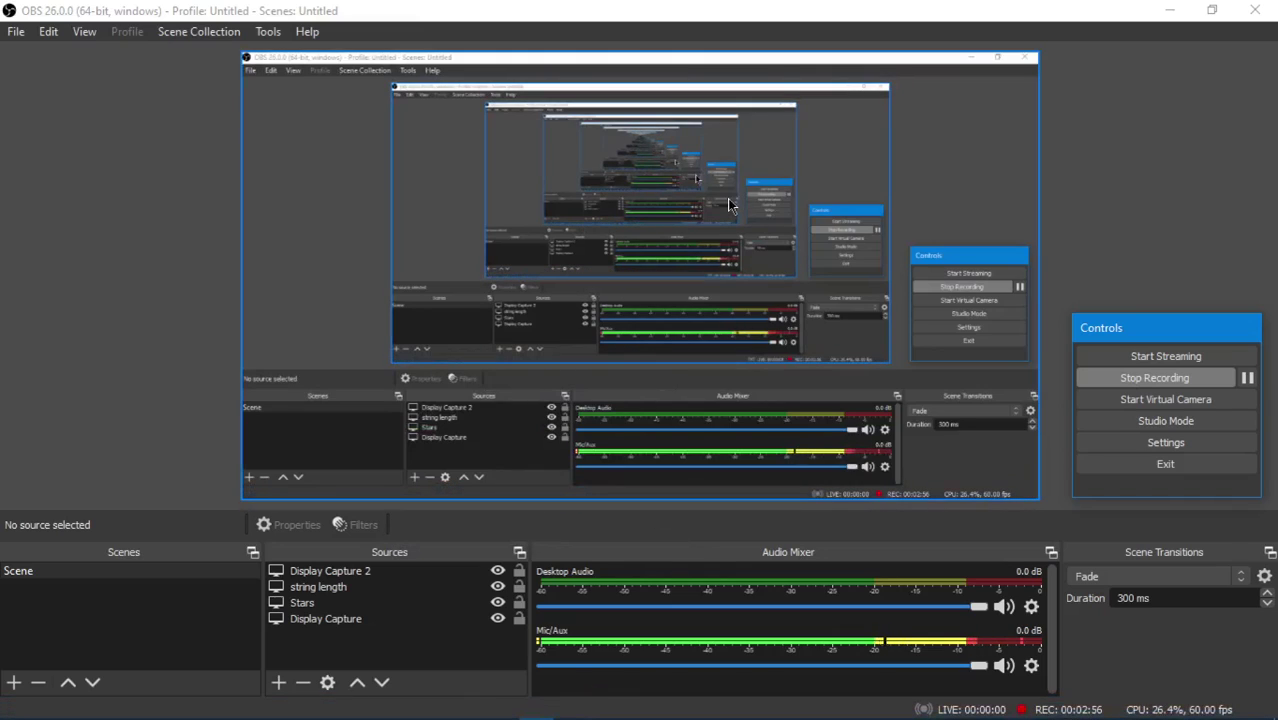